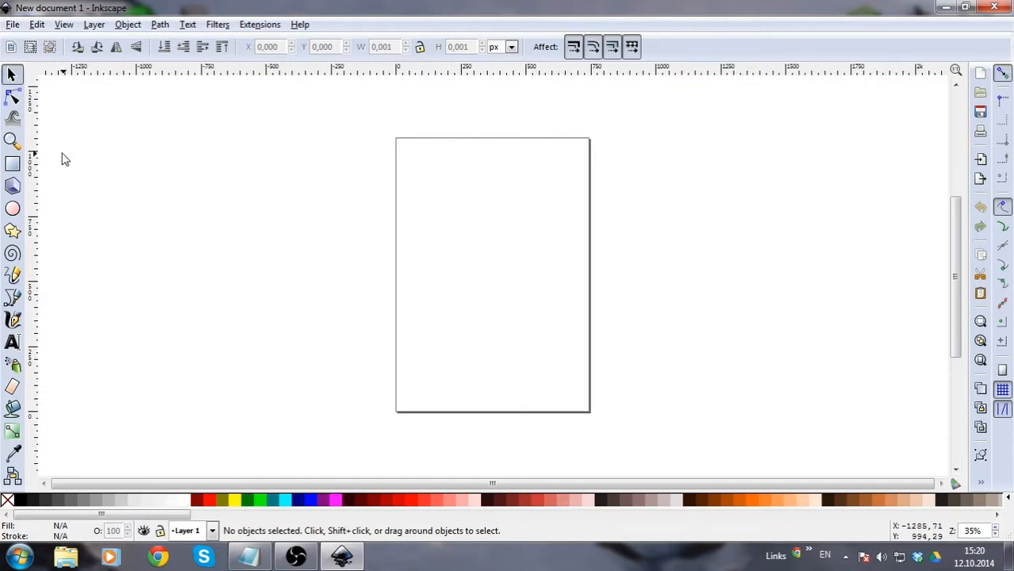
# Draw a rectangle about 231 by 209 px in the upper half of the page and give it a black fill at 100% opacity.
pyautogui.click(12, 163)
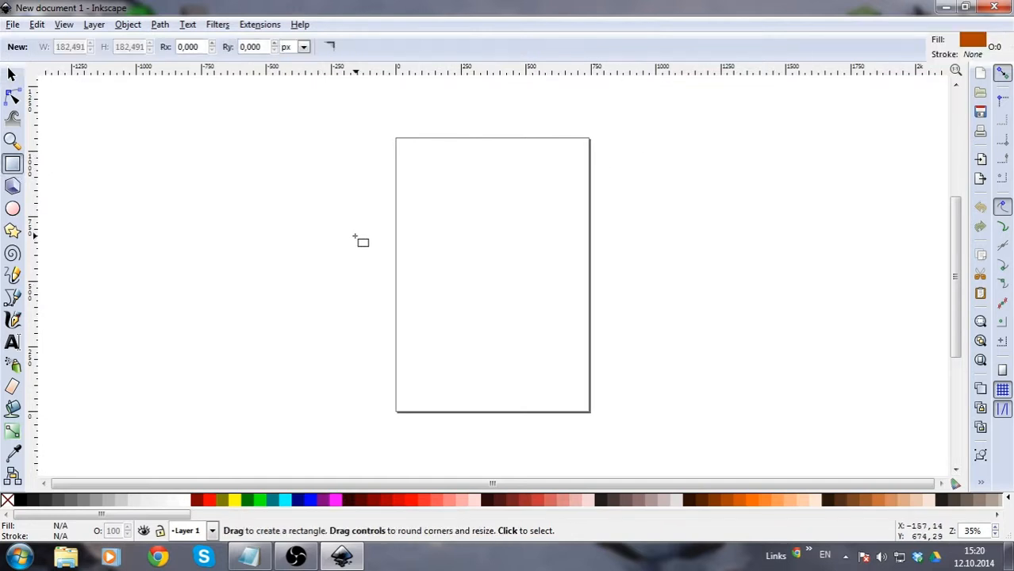
pyautogui.moveTo(440, 206); pyautogui.dragTo(503, 258)
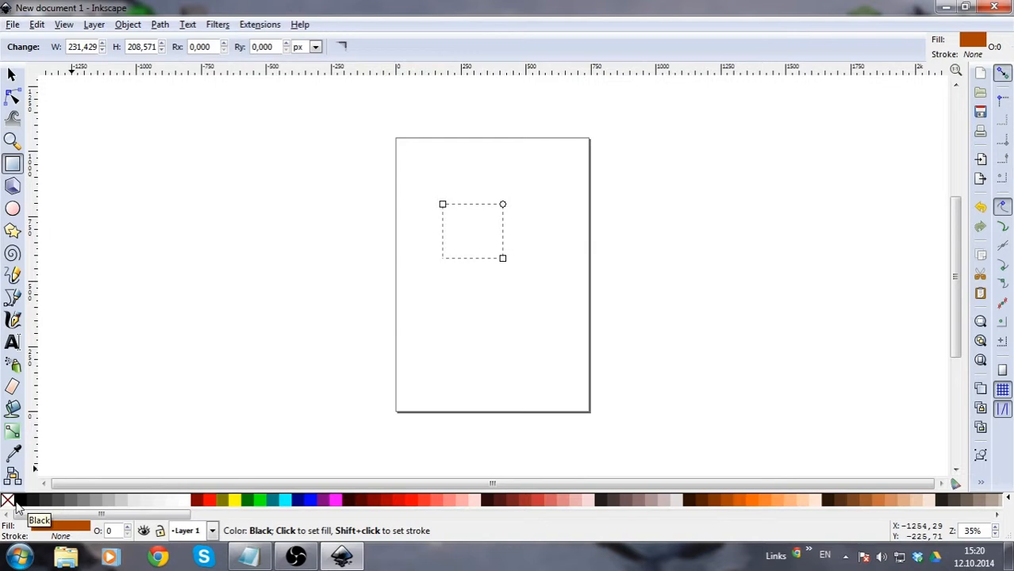
pyautogui.click(17, 508)
pyautogui.click(11, 74)
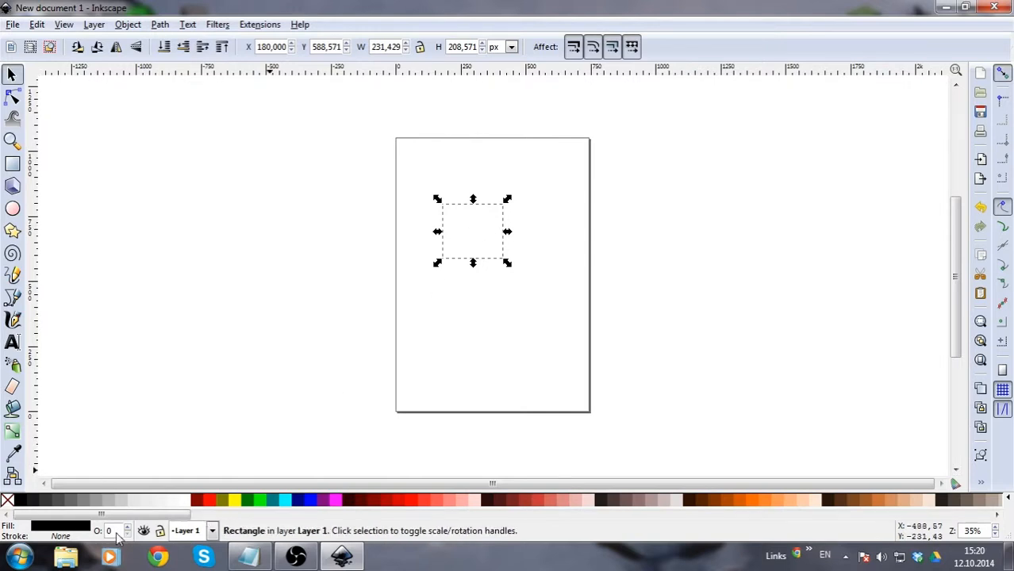
pyautogui.moveTo(116, 532); pyautogui.dragTo(45, 531)
pyautogui.write('100')
pyautogui.press('Return')
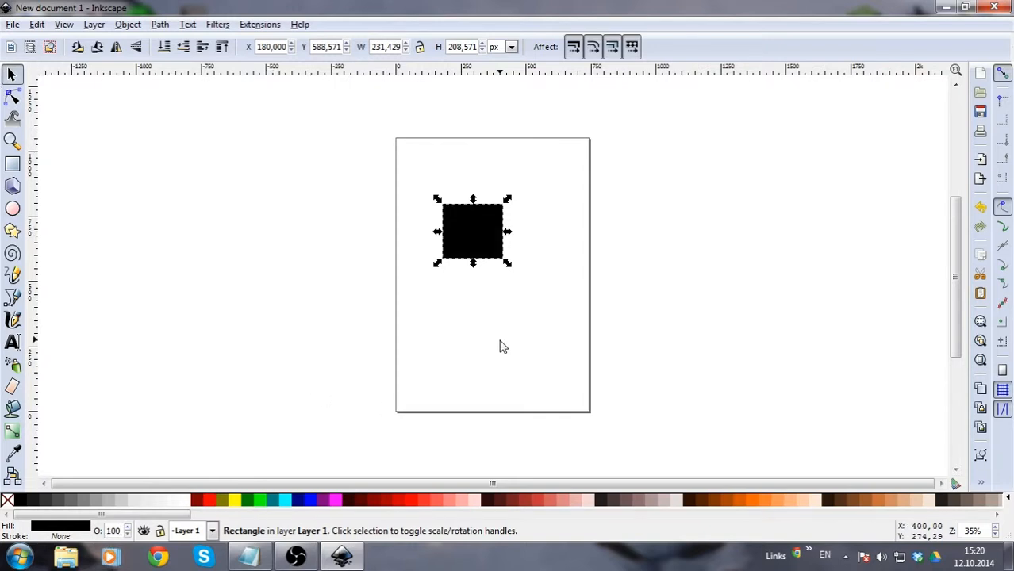
# Resize the black rectangle from its lower-right corner to about 229 by 226 px.
pyautogui.scroll(2, 518, 262)
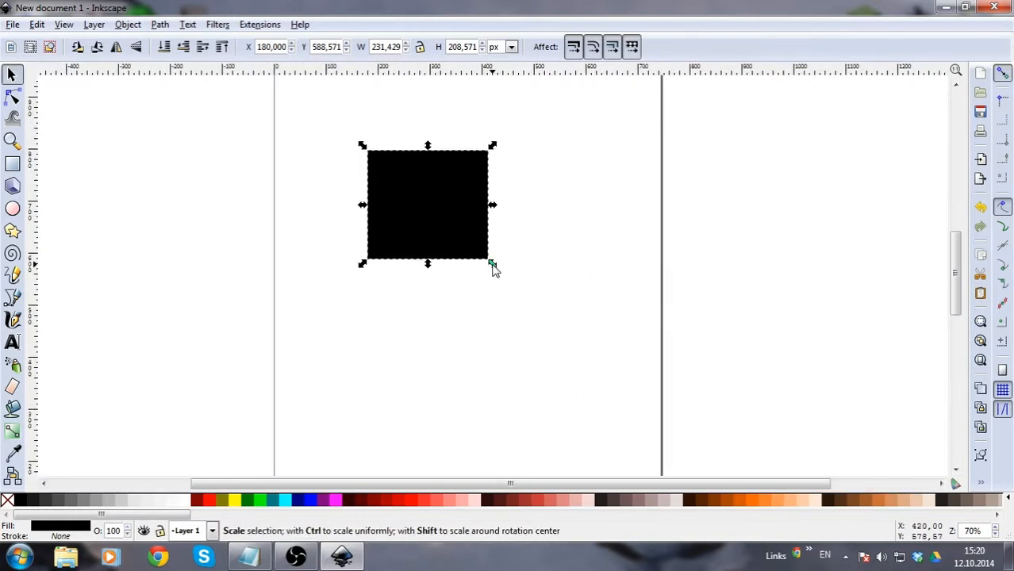
pyautogui.moveTo(493, 266); pyautogui.dragTo(491, 280)
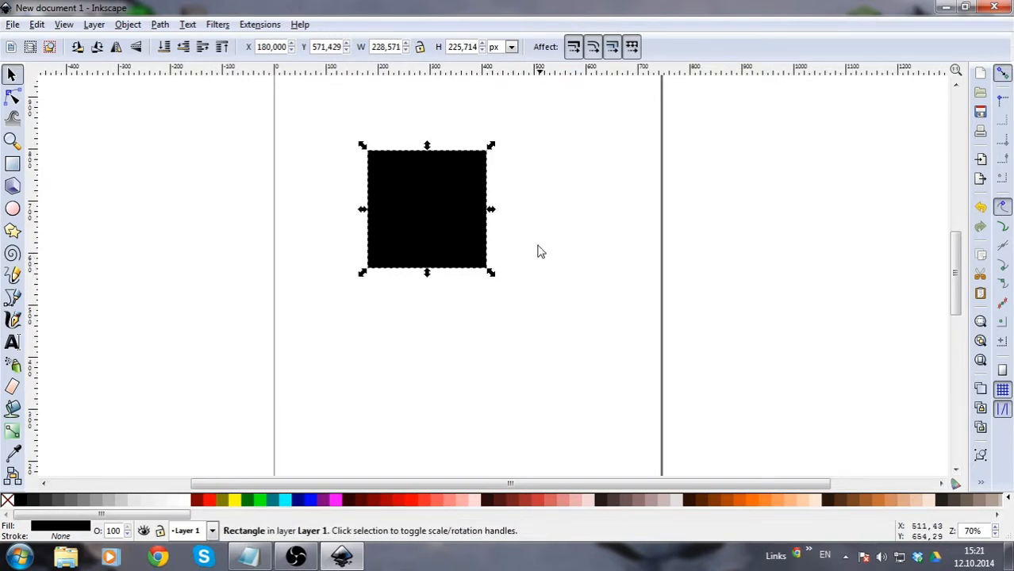
pyautogui.scroll(2, 491, 141)
pyautogui.scroll(-1, 413, 245)
pyautogui.moveTo(541, 196); pyautogui.dragTo(504, 240)
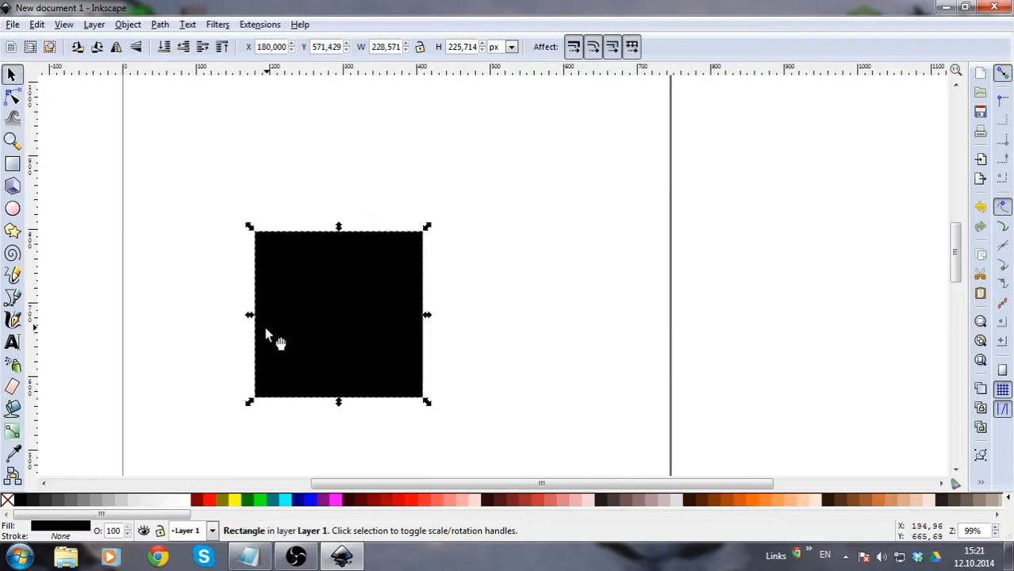
pyautogui.scroll(1, 299, 311)
pyautogui.scroll(-1, 575, 295)
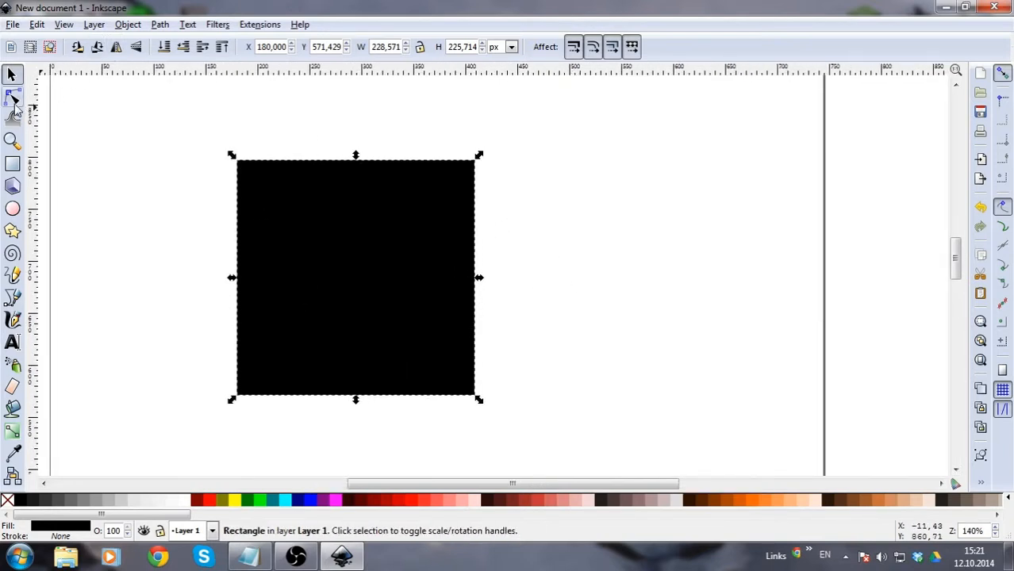
# Try adjusting the rectangle's corner rounding with the node editing tool.
pyautogui.click(12, 96)
pyautogui.moveTo(475, 162); pyautogui.dragTo(498, 157)
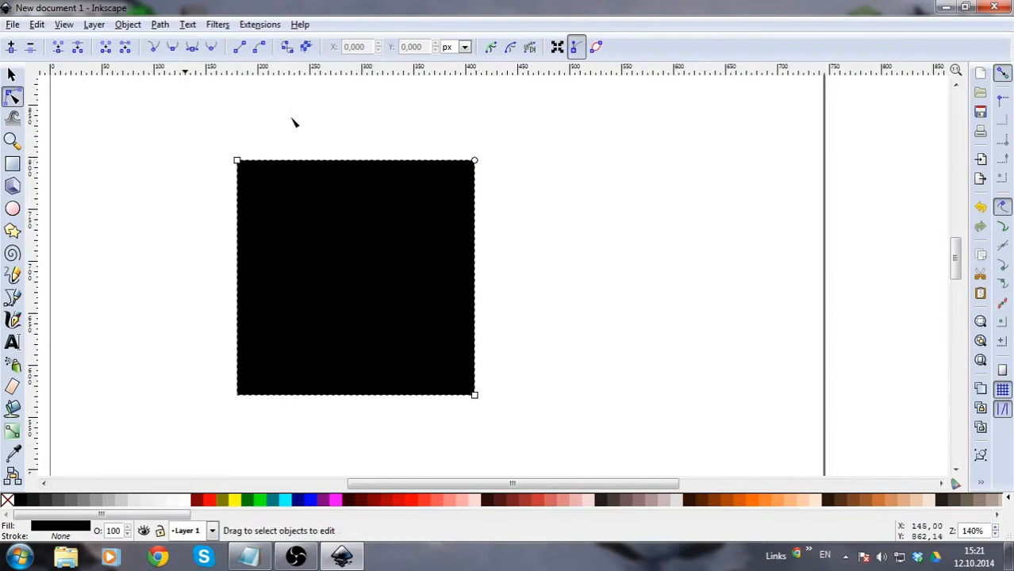
pyautogui.click(10, 74)
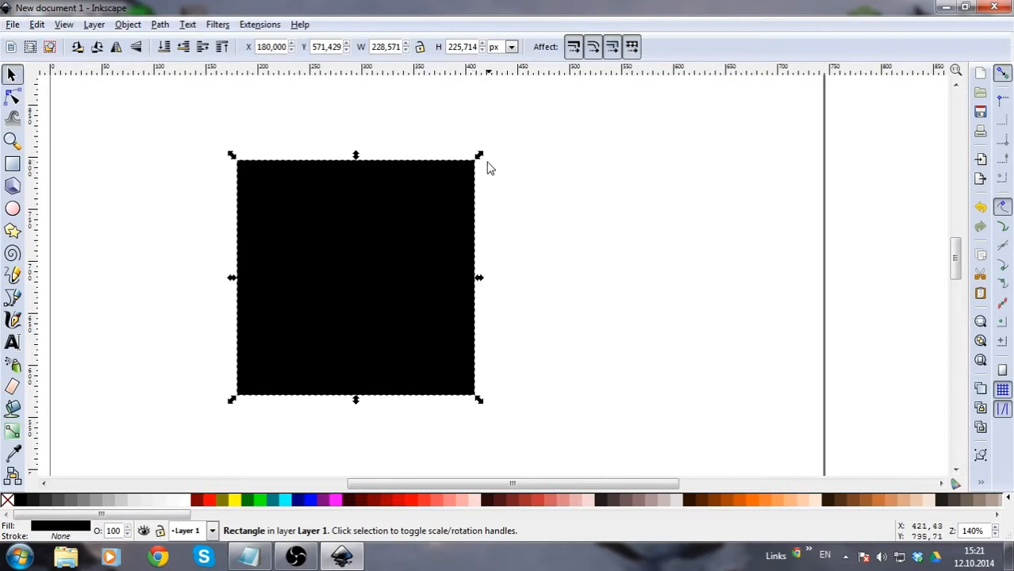
# Delete the black rectangle from the page.
pyautogui.scroll(-1, 489, 166)
pyautogui.moveTo(504, 190); pyautogui.dragTo(422, 217)
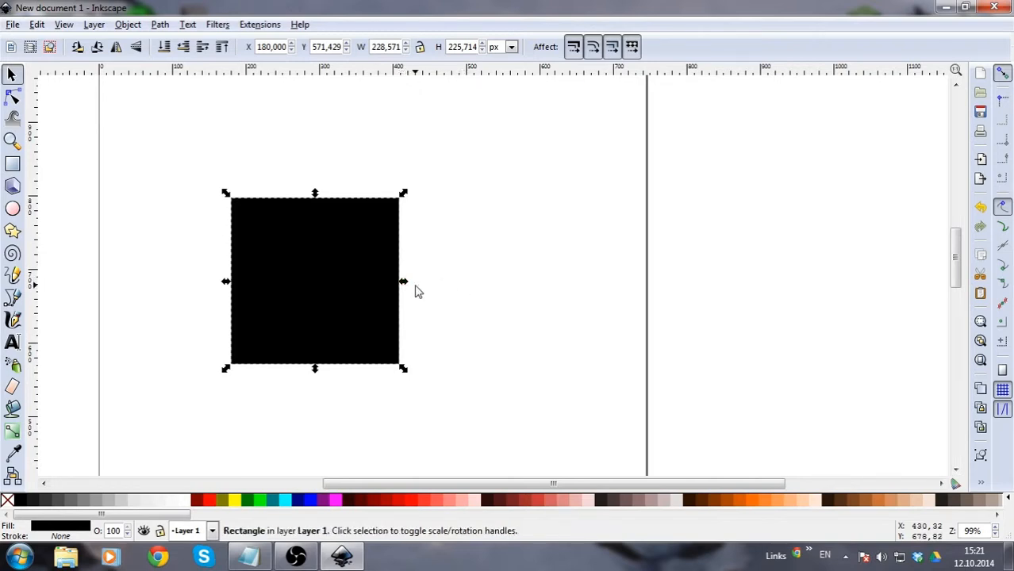
pyautogui.press('Delete')
pyautogui.hscroll(-3, 410, 285)
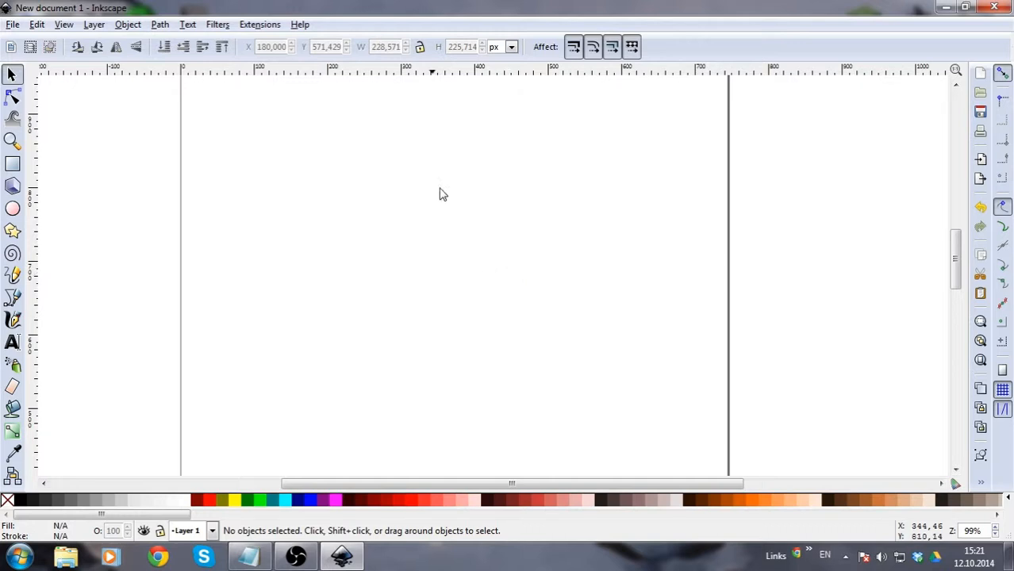
# Draw a new black square about 156 by 156 px in the upper part of the page.
pyautogui.click(13, 163)
pyautogui.moveTo(363, 216); pyautogui.dragTo(420, 273)
# Try rounding the square's corners and resizing it from its lower-right node, and undo the resizing.
pyautogui.click(13, 96)
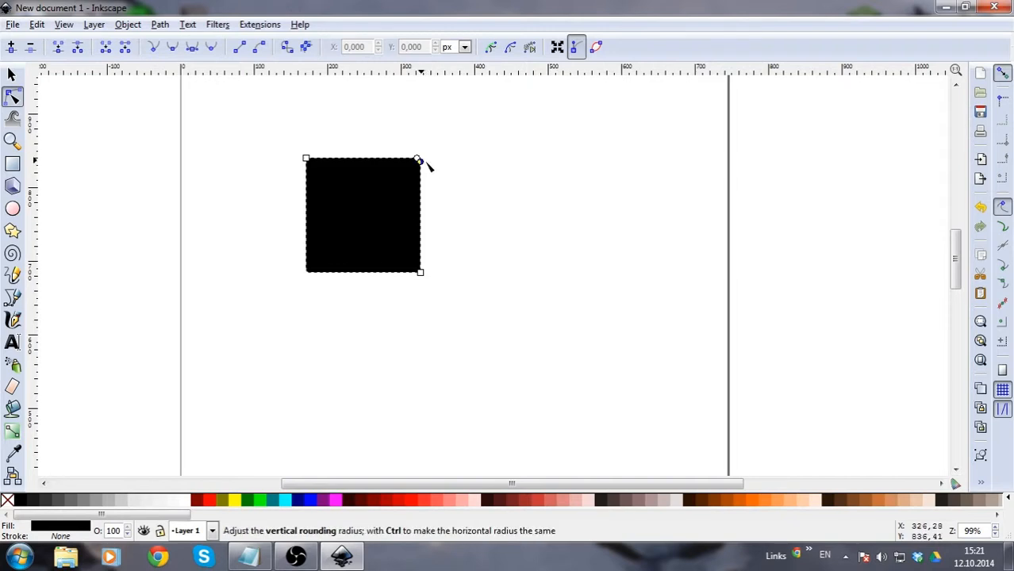
pyautogui.moveTo(423, 161)
pyautogui.mouseDown()
pyautogui.moveTo(440, 205)
pyautogui.moveTo(437, 166)
pyautogui.moveTo(453, 227)
pyautogui.moveTo(443, 151)
pyautogui.moveTo(460, 233)
pyautogui.moveTo(421, 158)
pyautogui.mouseUp()
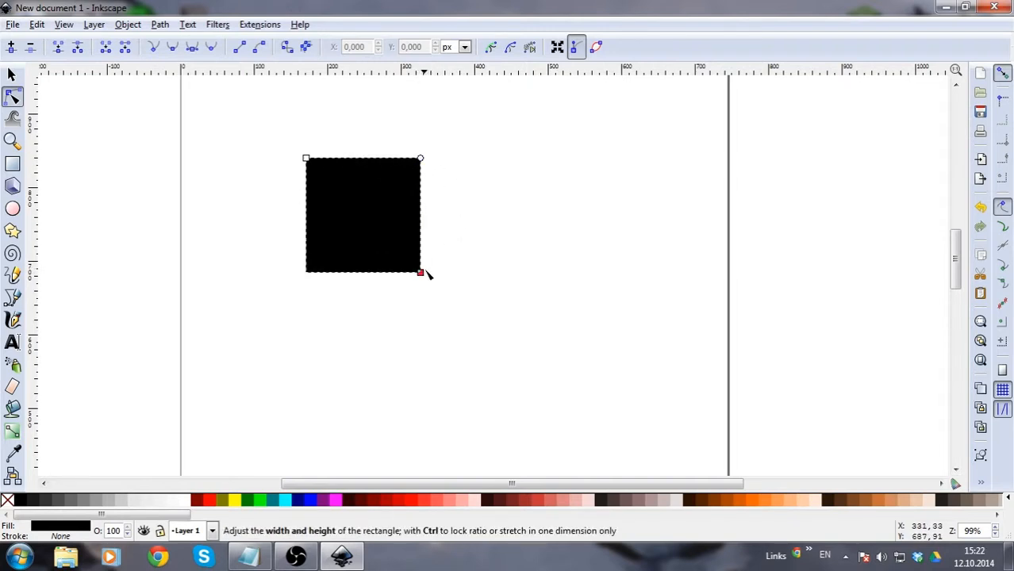
pyautogui.moveTo(422, 273); pyautogui.dragTo(465, 314)
pyautogui.hotkey('ctrl', 'z')
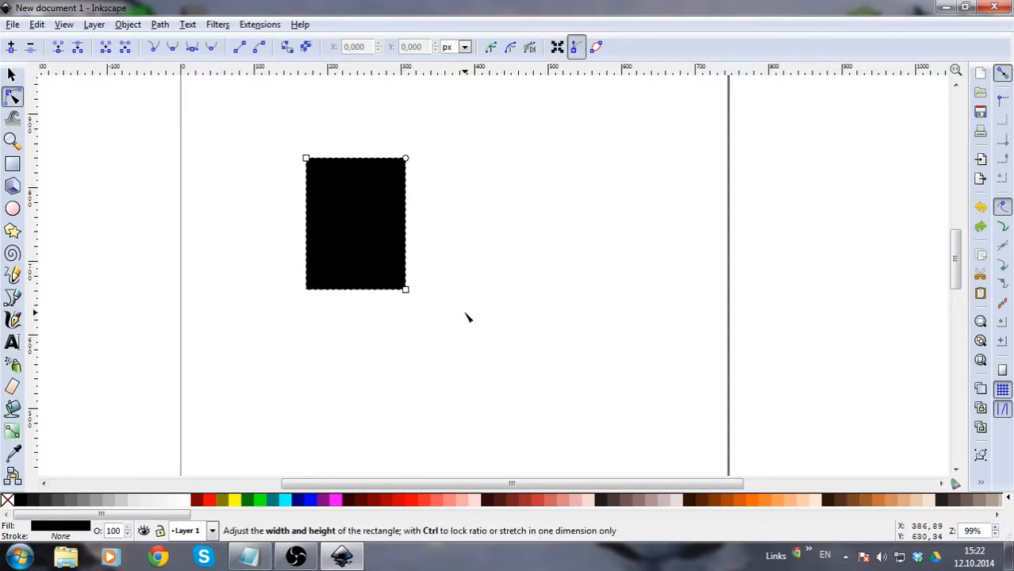
pyautogui.hotkey('ctrl', 'z')
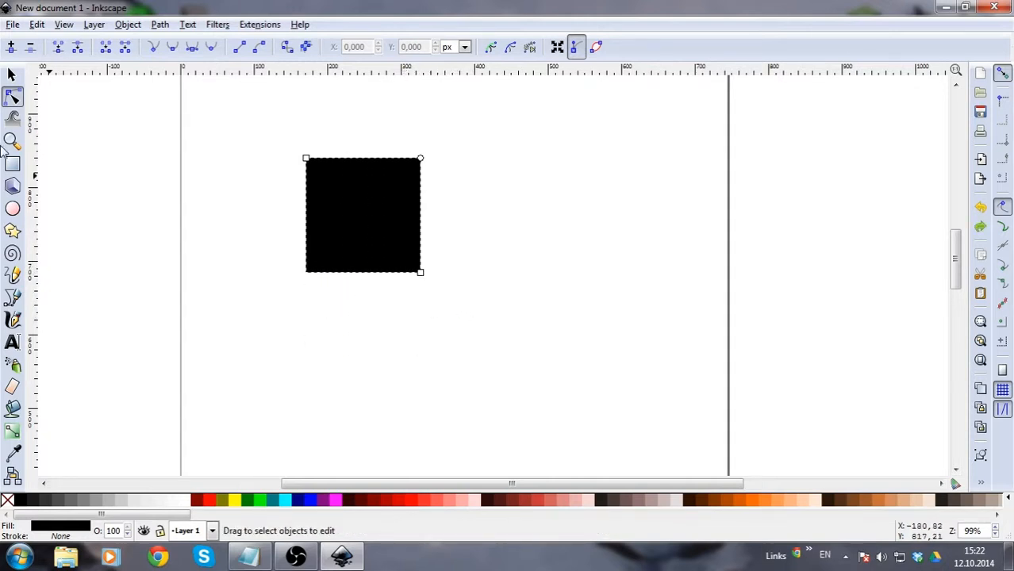
# Stretch the square upward to a height of about 212 px, and undo the stretch.
pyautogui.click(11, 76)
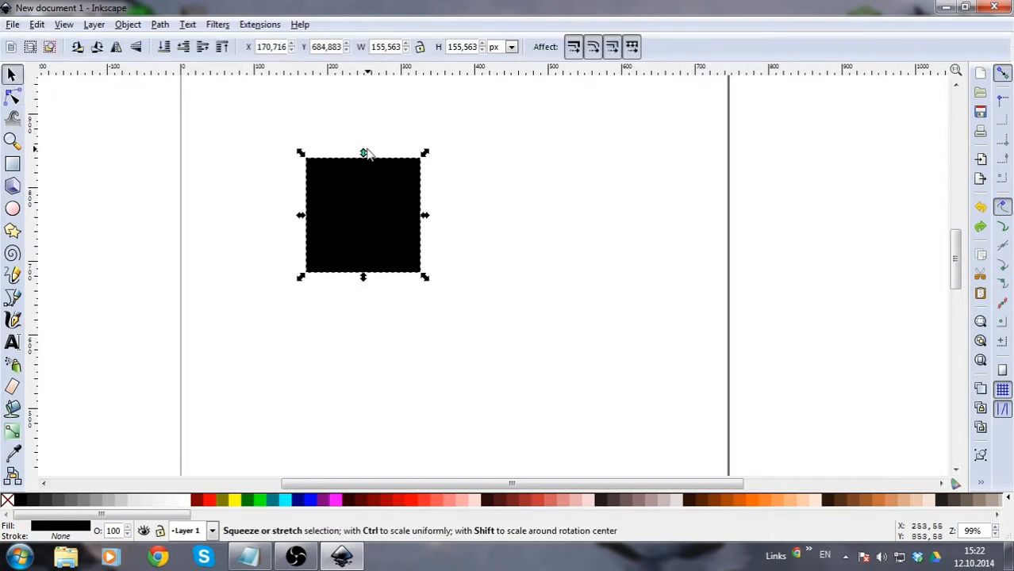
pyautogui.moveTo(362, 153); pyautogui.dragTo(347, 119)
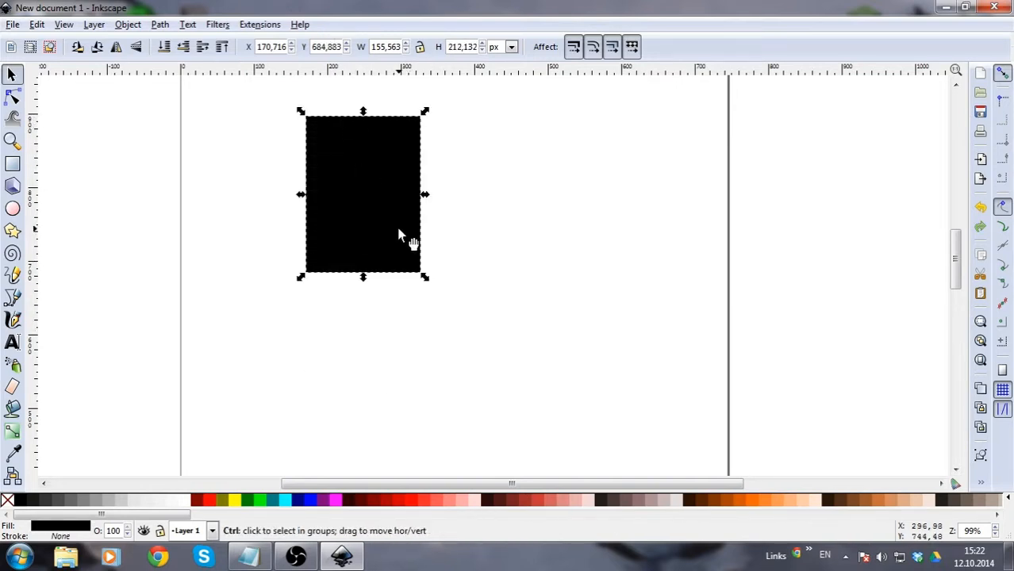
pyautogui.hotkey('ctrl', 'z')
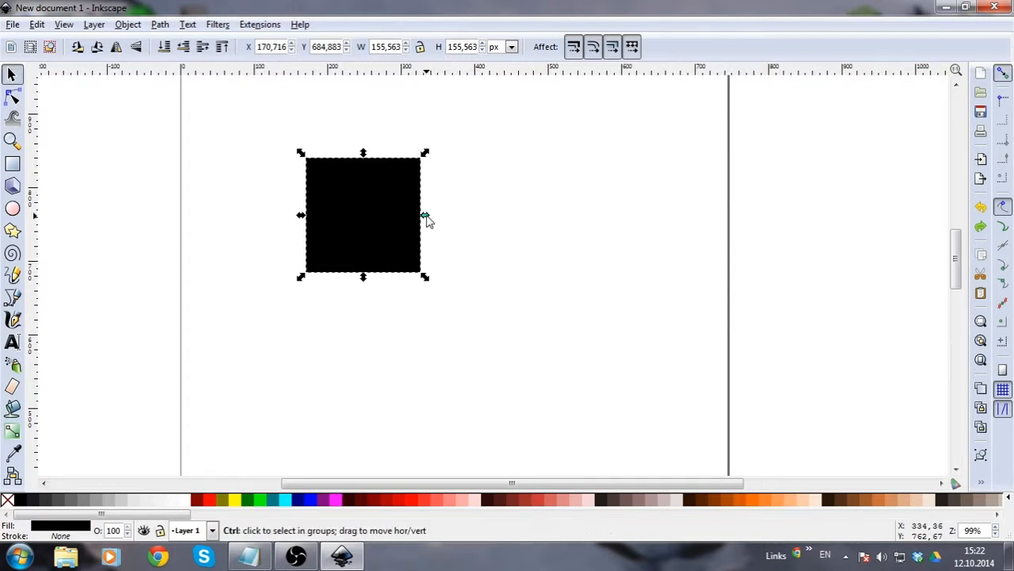
# Scale the square uniformly to about 207 px per side, and narrow it around its centre to a width of about 193 px.
pyautogui.moveTo(426, 216); pyautogui.dragTo(445, 225)
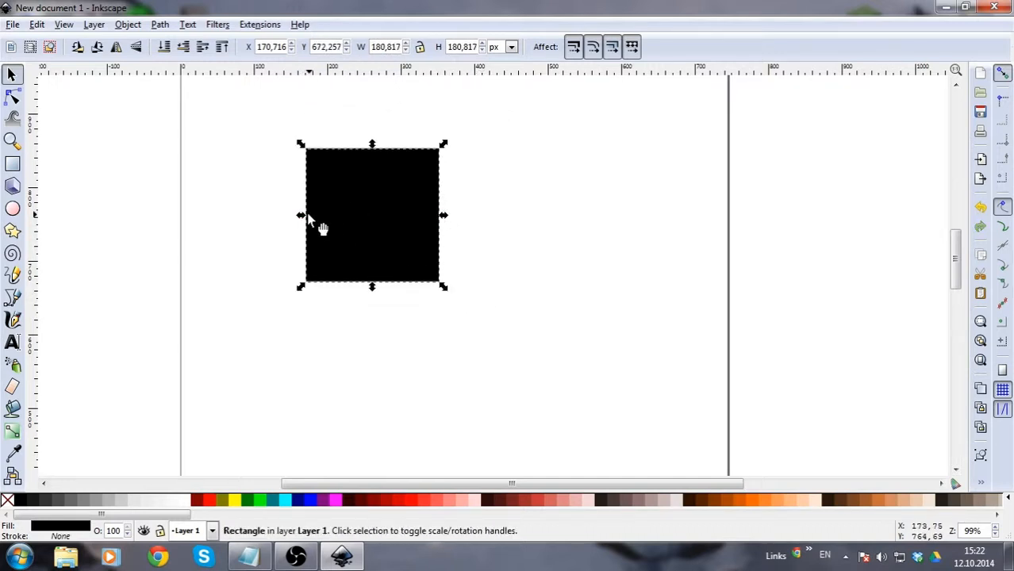
pyautogui.moveTo(448, 217)
pyautogui.mouseDown()
pyautogui.moveTo(543, 222)
pyautogui.moveTo(438, 234)
pyautogui.moveTo(497, 234)
pyautogui.moveTo(446, 234)
pyautogui.mouseUp()
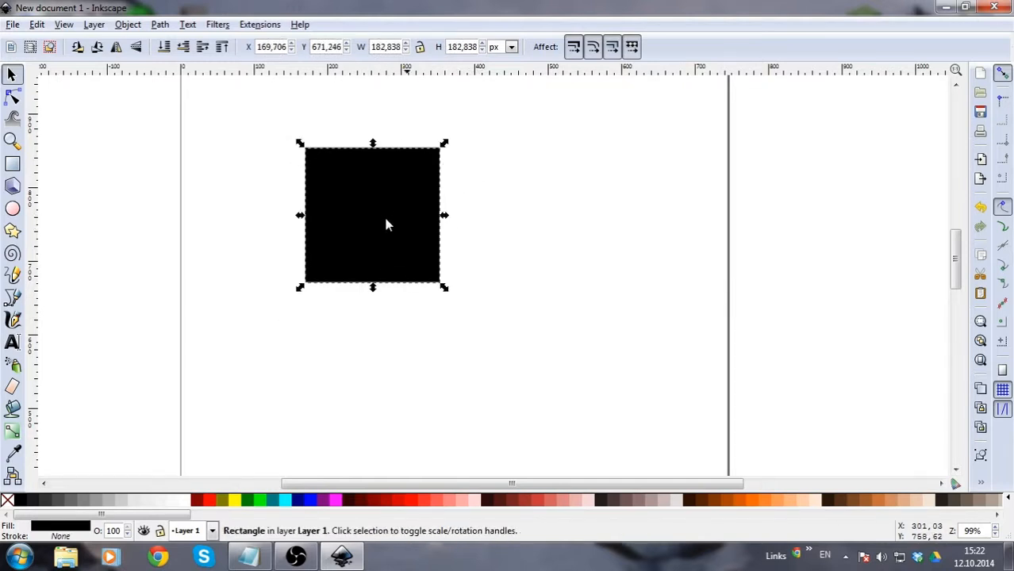
pyautogui.moveTo(445, 219)
pyautogui.mouseDown()
pyautogui.moveTo(465, 222)
pyautogui.moveTo(437, 217)
pyautogui.moveTo(464, 213)
pyautogui.moveTo(454, 215)
pyautogui.mouseUp()
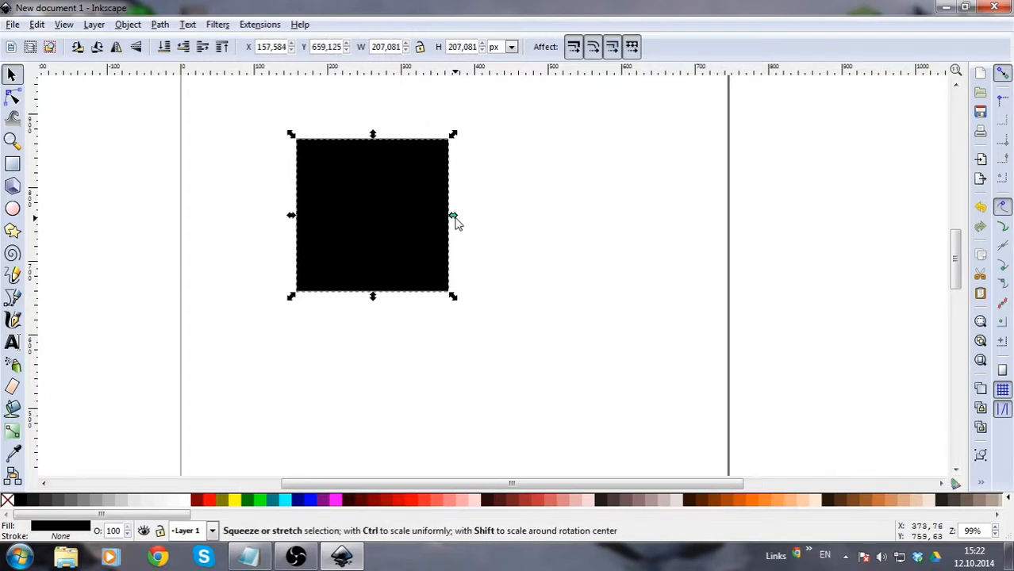
pyautogui.moveTo(454, 216)
pyautogui.mouseDown()
pyautogui.moveTo(584, 215)
pyautogui.moveTo(449, 224)
pyautogui.moveTo(594, 223)
pyautogui.moveTo(459, 223)
pyautogui.mouseUp()
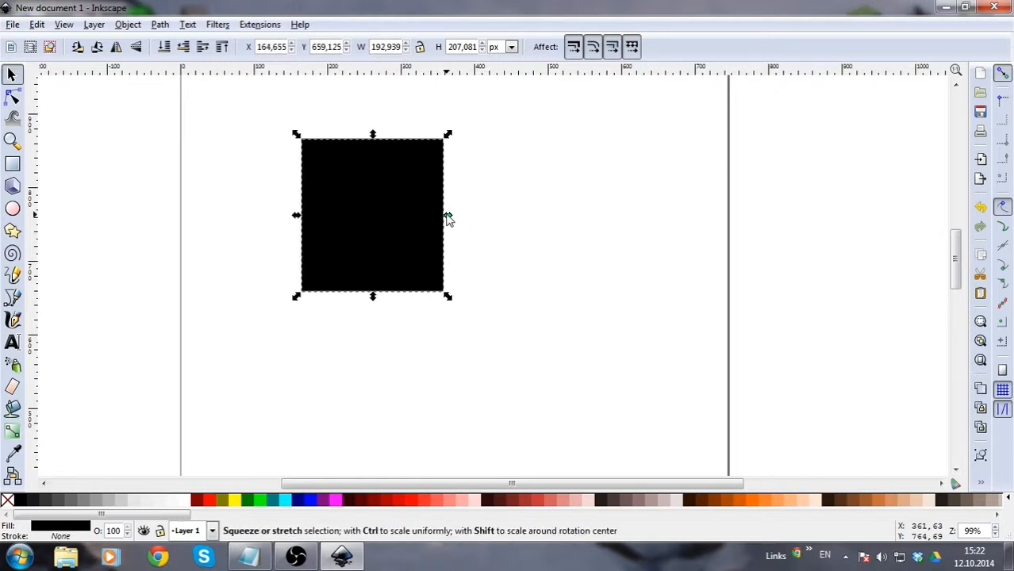
pyautogui.moveTo(450, 220)
pyautogui.mouseDown()
pyautogui.moveTo(693, 218)
pyautogui.moveTo(451, 214)
pyautogui.mouseUp()
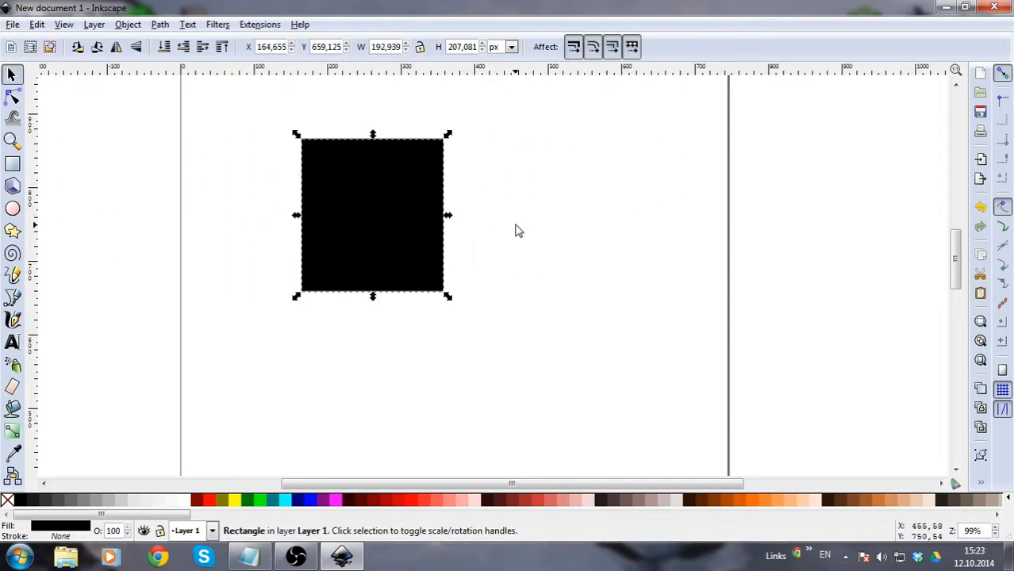
# Rotate the rectangle freely around its centre, undo the rotation, and try further rotations before returning it to upright.
pyautogui.click(411, 207)
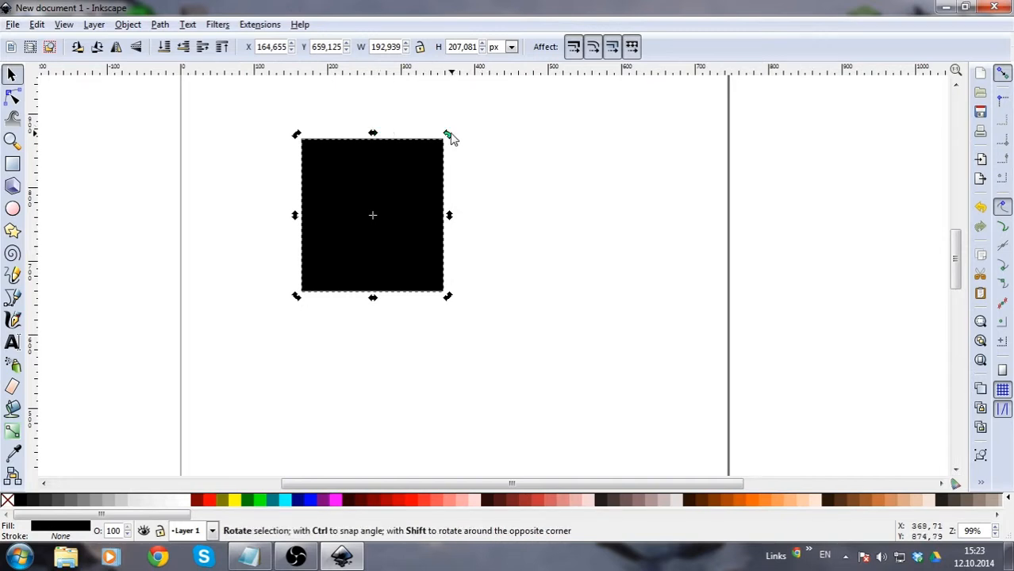
pyautogui.moveTo(449, 137); pyautogui.dragTo(491, 215)
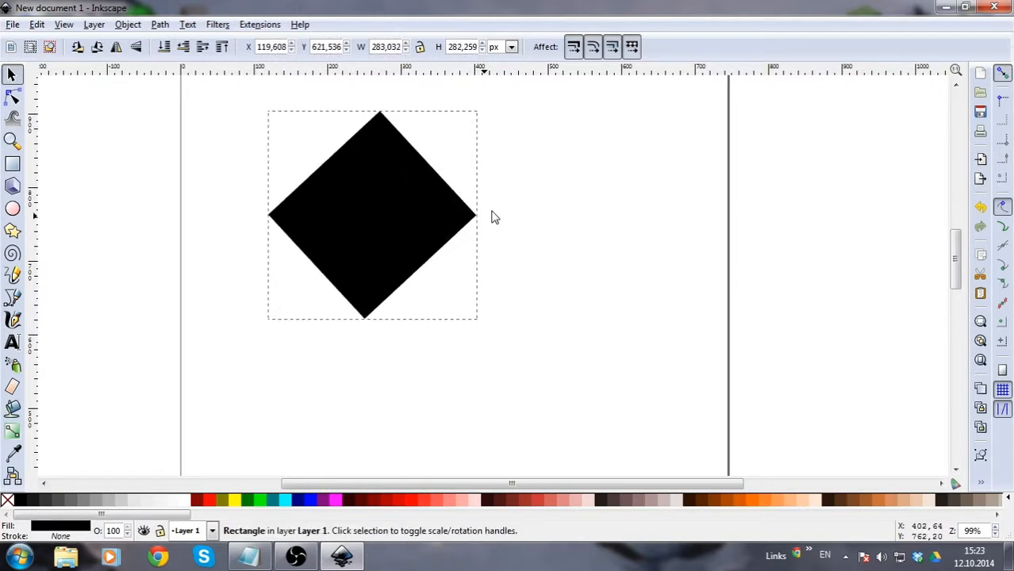
pyautogui.hotkey('ctrl', 'z')
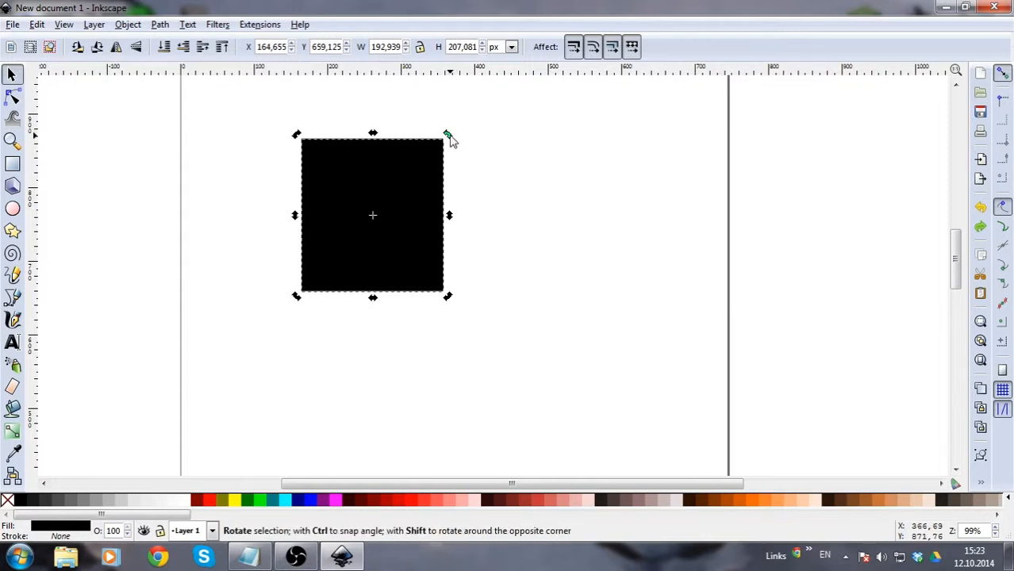
pyautogui.moveTo(448, 137); pyautogui.dragTo(477, 281)
pyautogui.moveTo(488, 244); pyautogui.dragTo(487, 111)
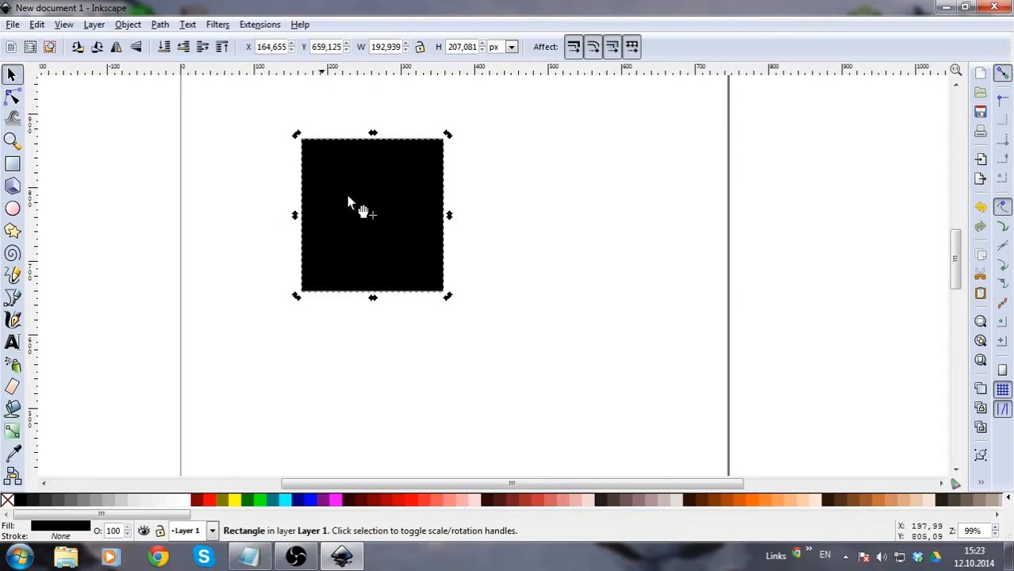
# Convert the rectangle to a path and move its top-left node to about X 167, Y 866 px.
pyautogui.click(160, 24)
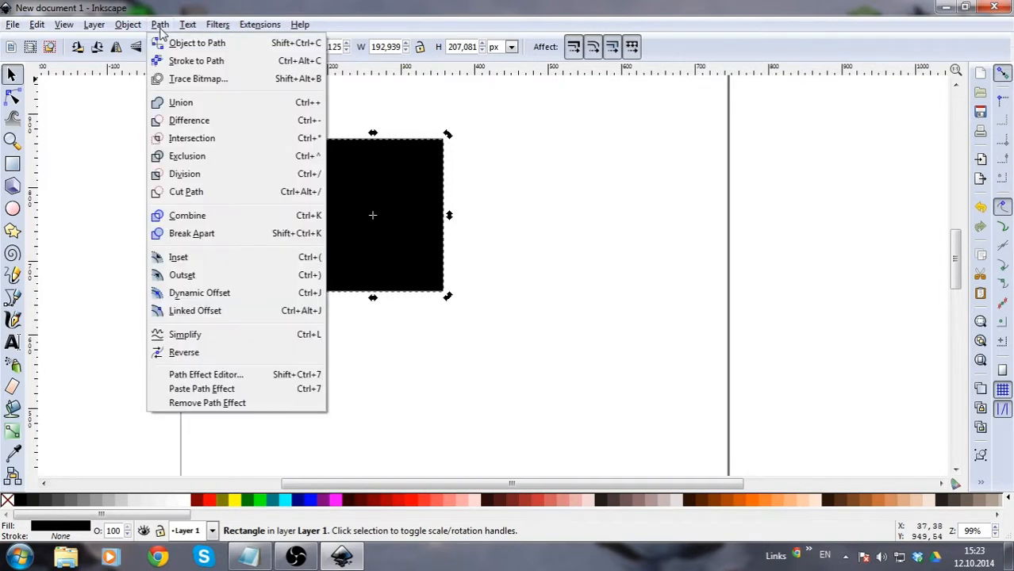
pyautogui.click(235, 44)
pyautogui.click(12, 96)
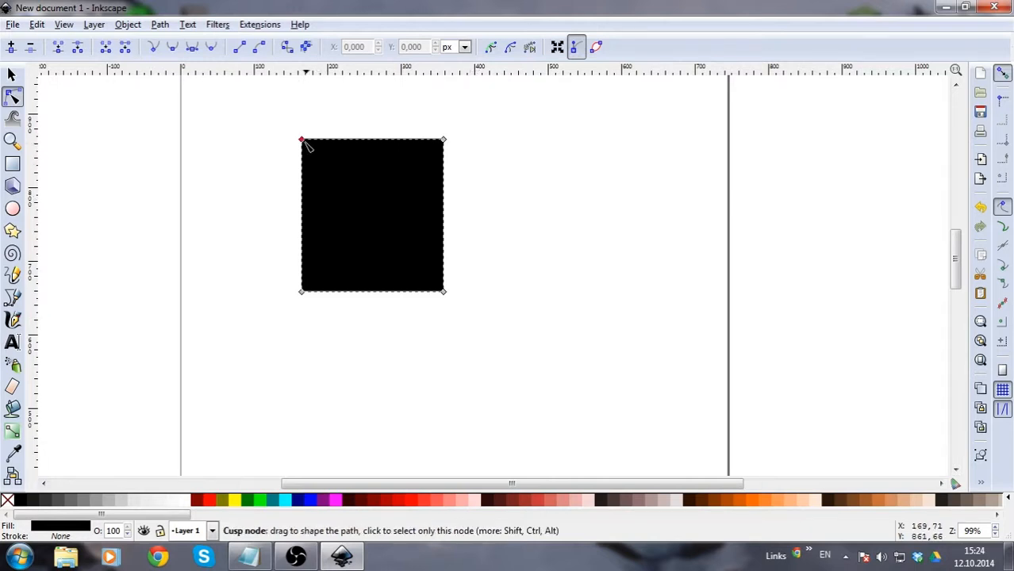
pyautogui.moveTo(305, 142)
pyautogui.mouseDown()
pyautogui.moveTo(284, 144)
pyautogui.moveTo(285, 176)
pyautogui.moveTo(312, 158)
pyautogui.moveTo(273, 143)
pyautogui.moveTo(206, 164)
pyautogui.moveTo(397, 111)
pyautogui.moveTo(210, 148)
pyautogui.moveTo(194, 142)
pyautogui.moveTo(318, 143)
pyautogui.moveTo(306, 83)
pyautogui.moveTo(307, 162)
pyautogui.moveTo(274, 143)
pyautogui.moveTo(112, 144)
pyautogui.moveTo(296, 127)
pyautogui.moveTo(302, 76)
pyautogui.moveTo(302, 222)
pyautogui.moveTo(304, 142)
pyautogui.mouseUp()
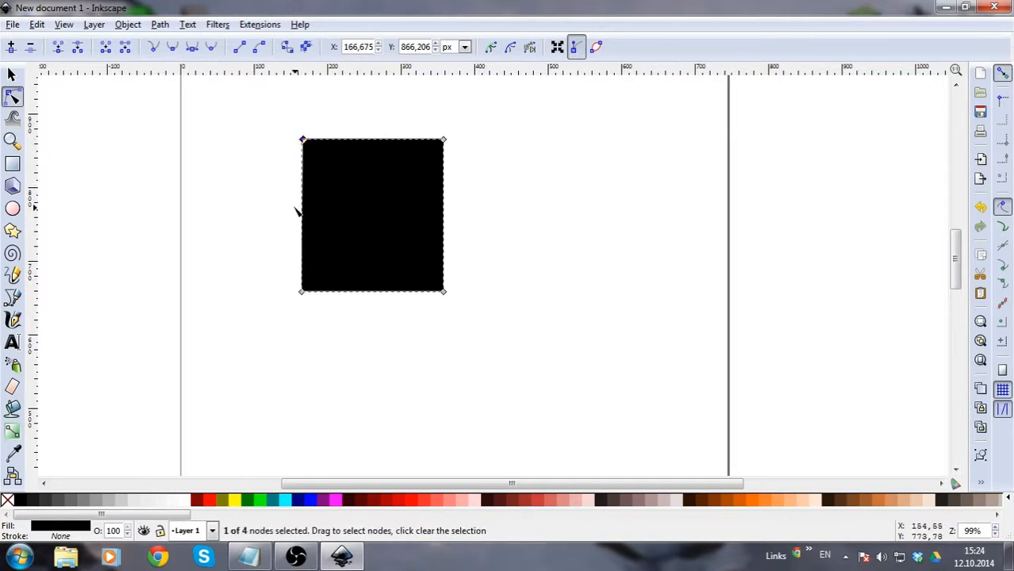
# Add two nodes on the path's left side, moving the first to about X 76, Y 766 px and the second to about X 89, Y 646 px.
pyautogui.doubleClick(303, 208)
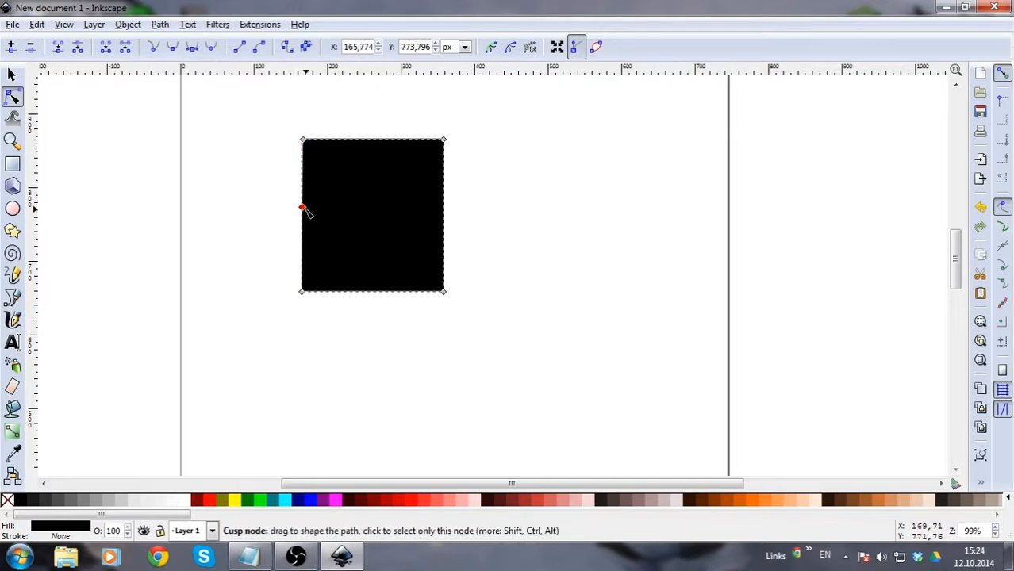
pyautogui.moveTo(302, 207); pyautogui.dragTo(236, 212)
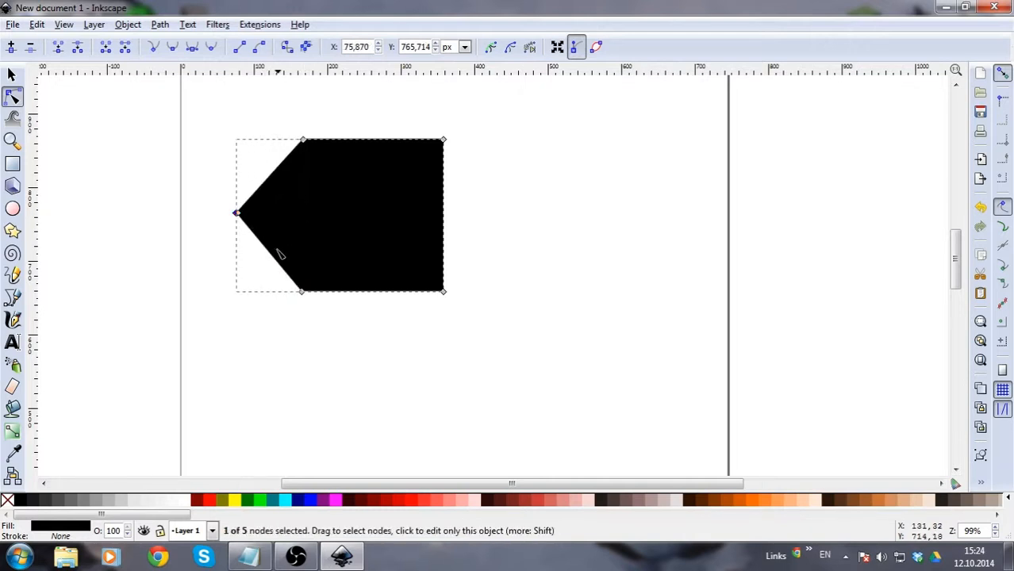
pyautogui.doubleClick(270, 253)
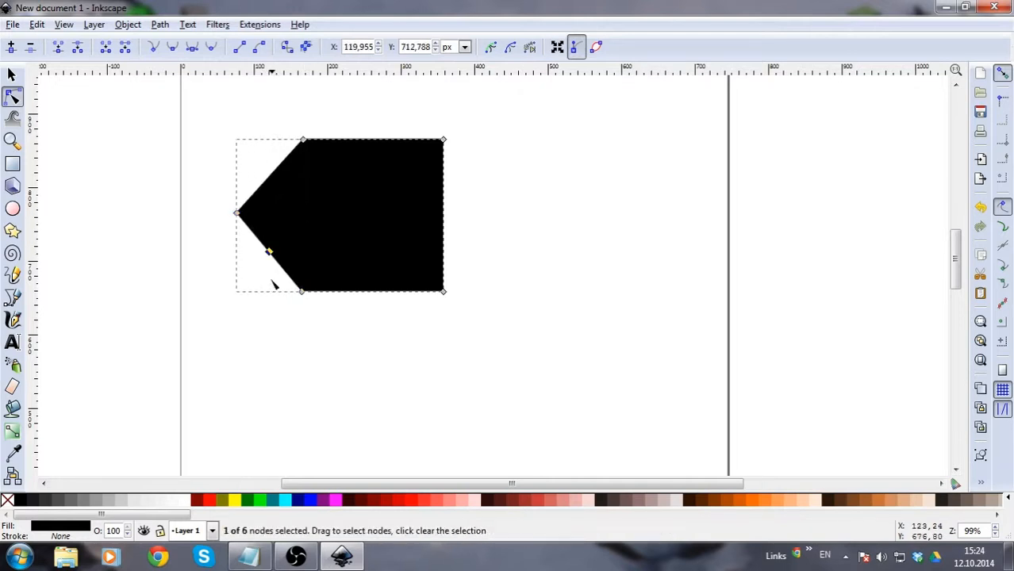
pyautogui.moveTo(270, 252); pyautogui.dragTo(246, 301)
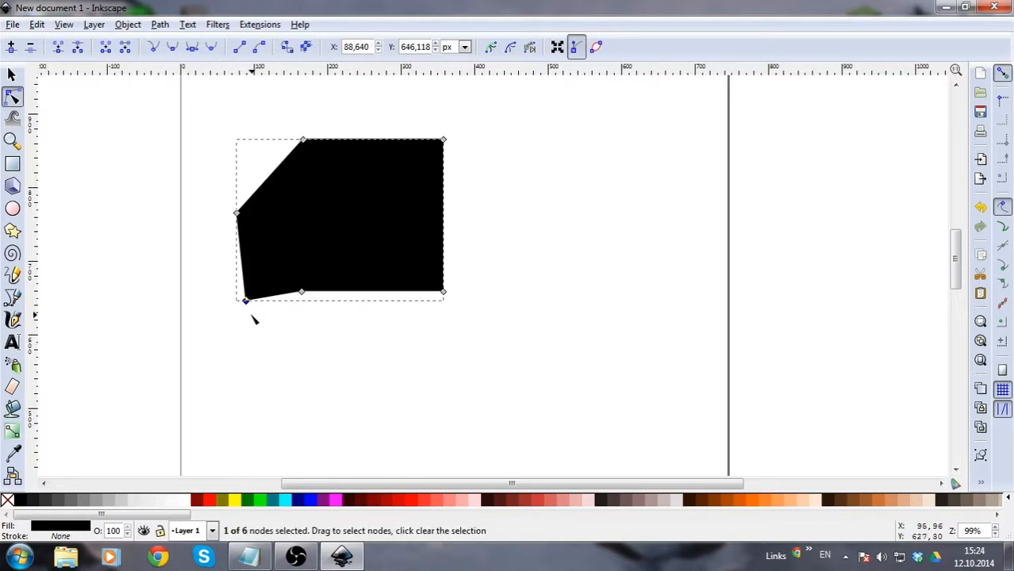
# Delete the path's lowest left node at X 89, Y 646 px and make its two neighbouring nodes corner nodes.
pyautogui.press('Delete')
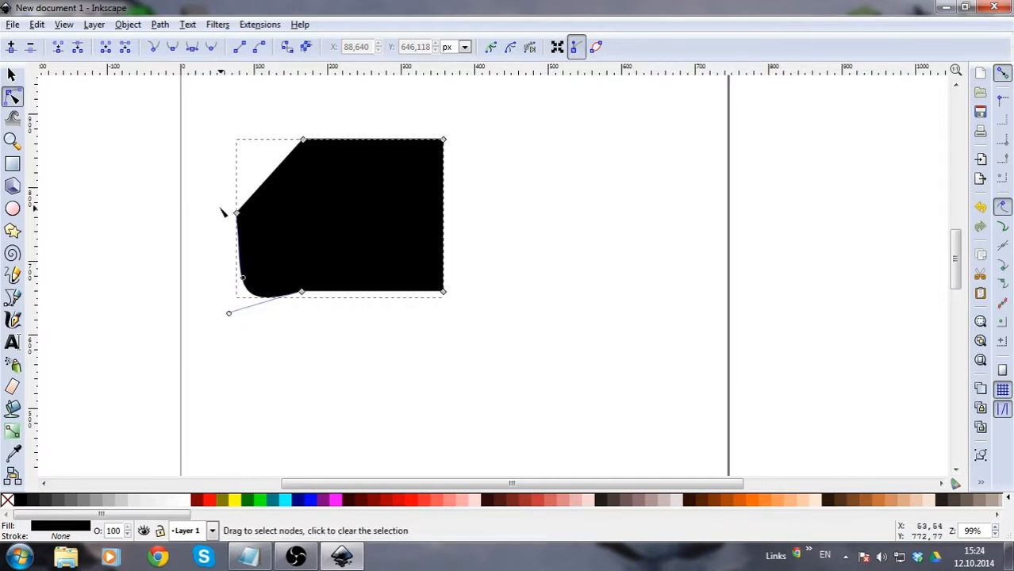
pyautogui.moveTo(215, 203); pyautogui.dragTo(321, 319)
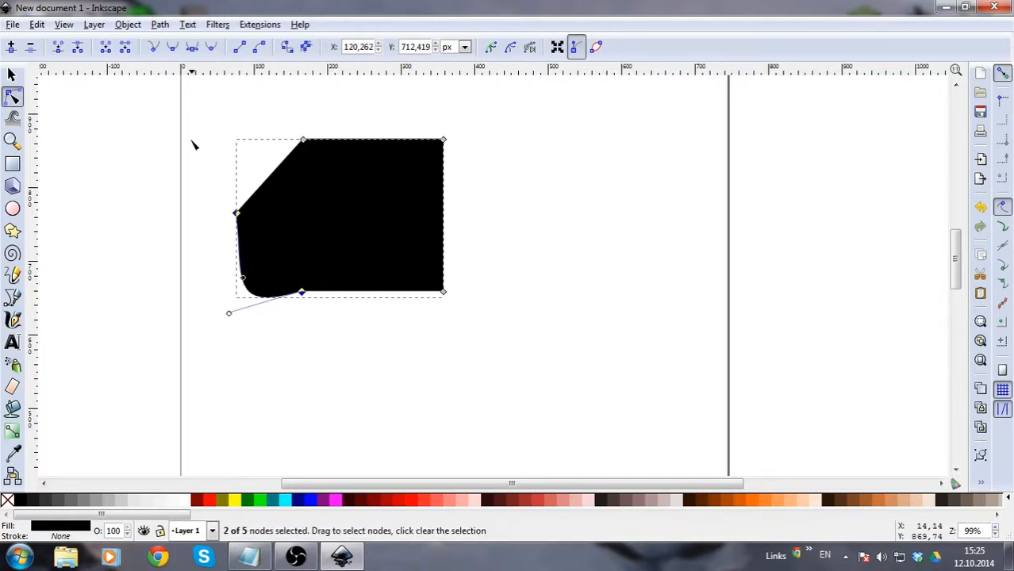
pyautogui.click(153, 49)
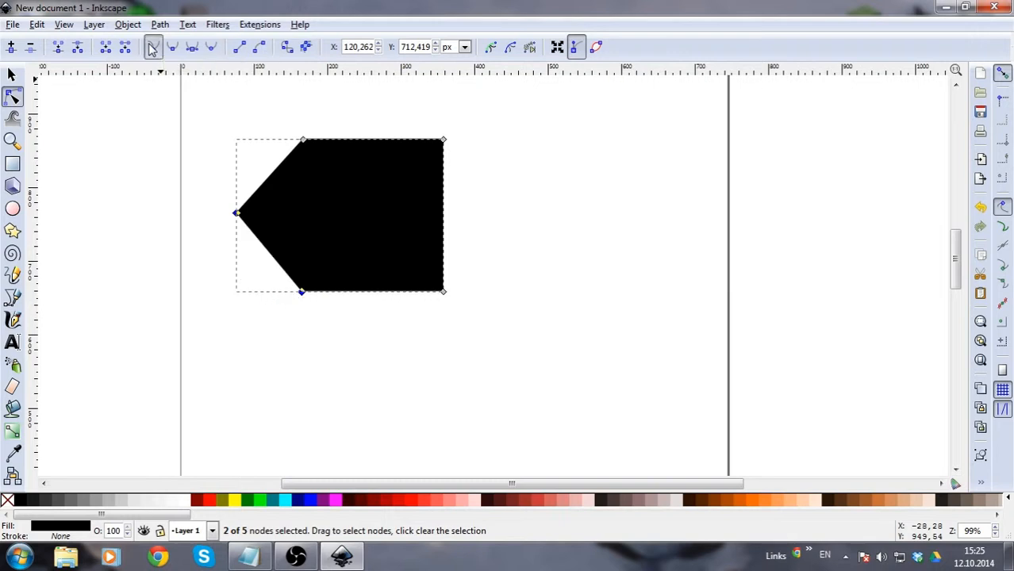
# Try making the two selected nodes auto-smooth, undo the change and deselect the path.
pyautogui.click(212, 49)
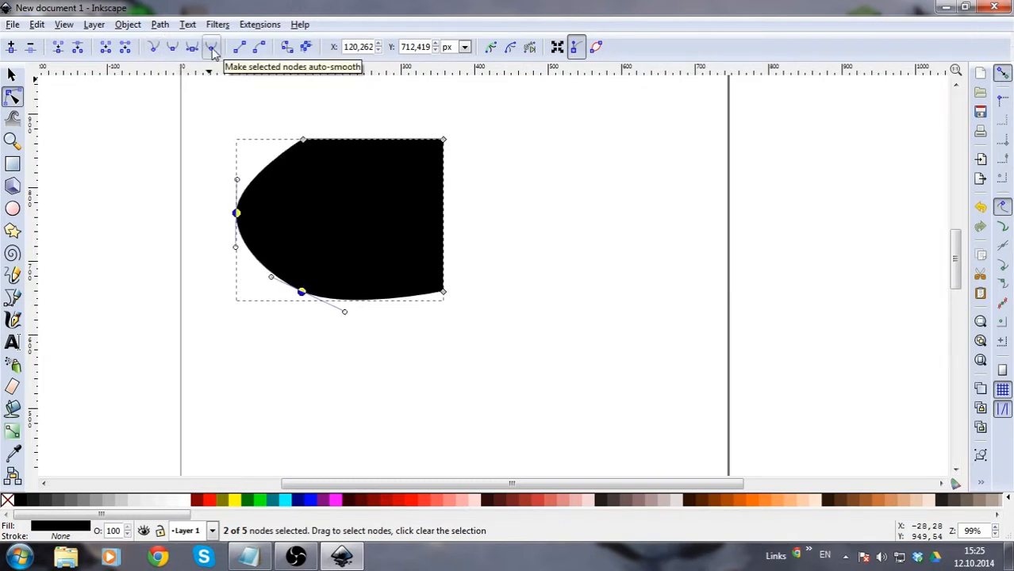
pyautogui.hotkey('ctrl', 'z')
pyautogui.click(432, 321)
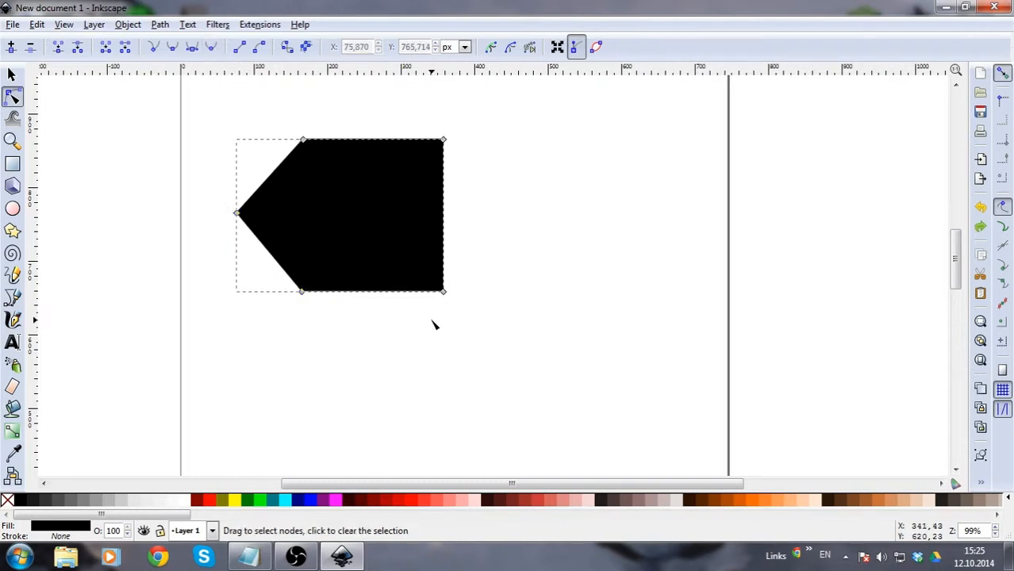
pyautogui.click(434, 323)
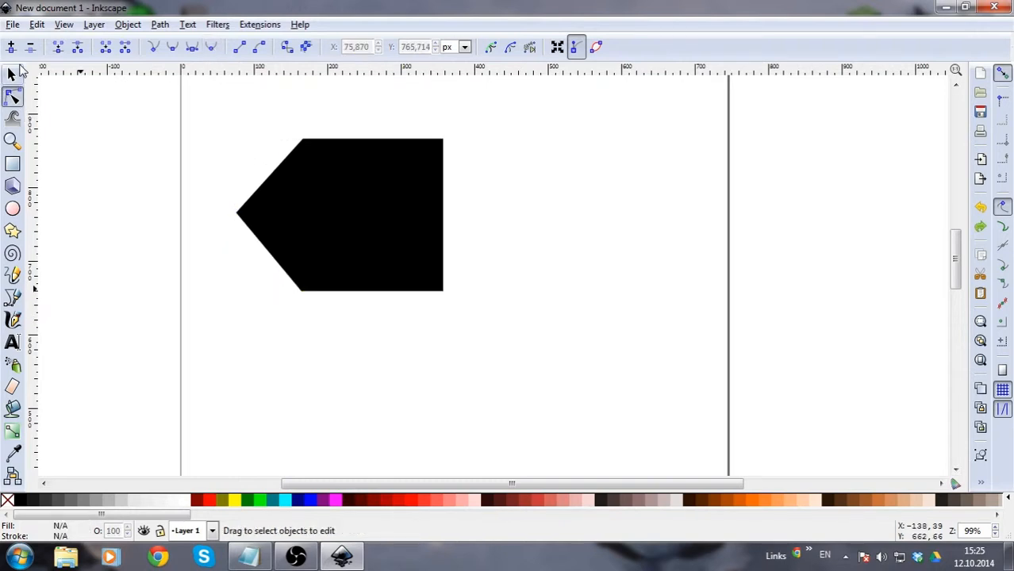
# Duplicate the black arrow-shaped path, move the copy beside the original to about X 381, Y 657 px and fill it with teal.
pyautogui.click(14, 73)
pyautogui.click(383, 229)
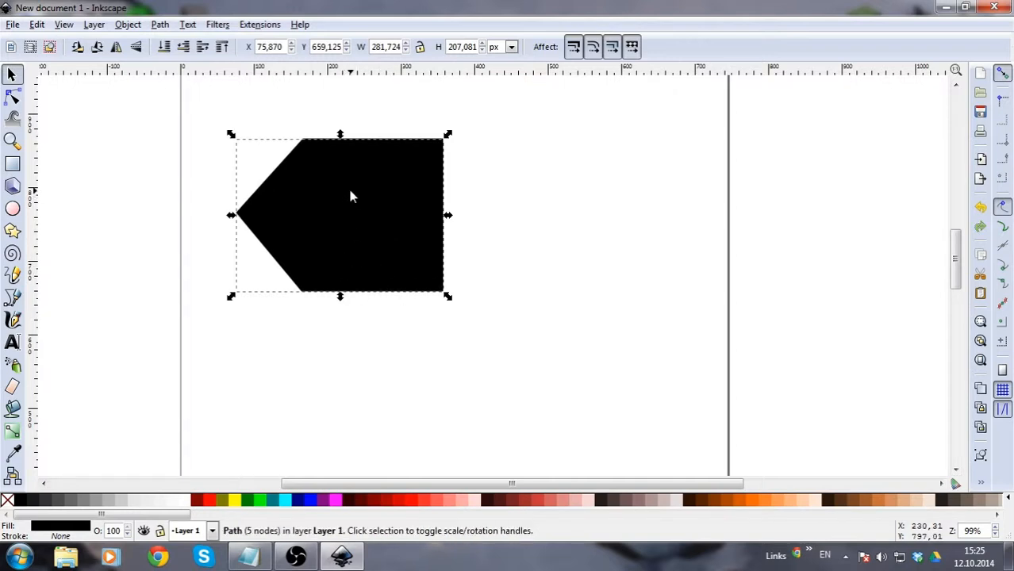
pyautogui.hotkey('ctrl', 'd')
pyautogui.moveTo(351, 198); pyautogui.dragTo(576, 199)
pyautogui.click(273, 502)
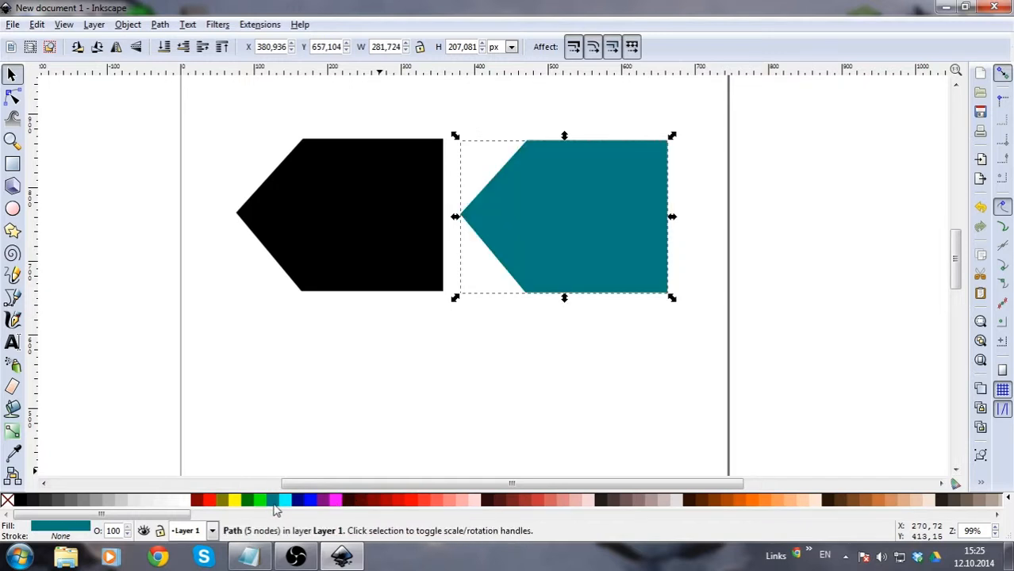
# Move the teal shape so it overlaps the black one, at about X 141, Y 659 px.
pyautogui.click(749, 235)
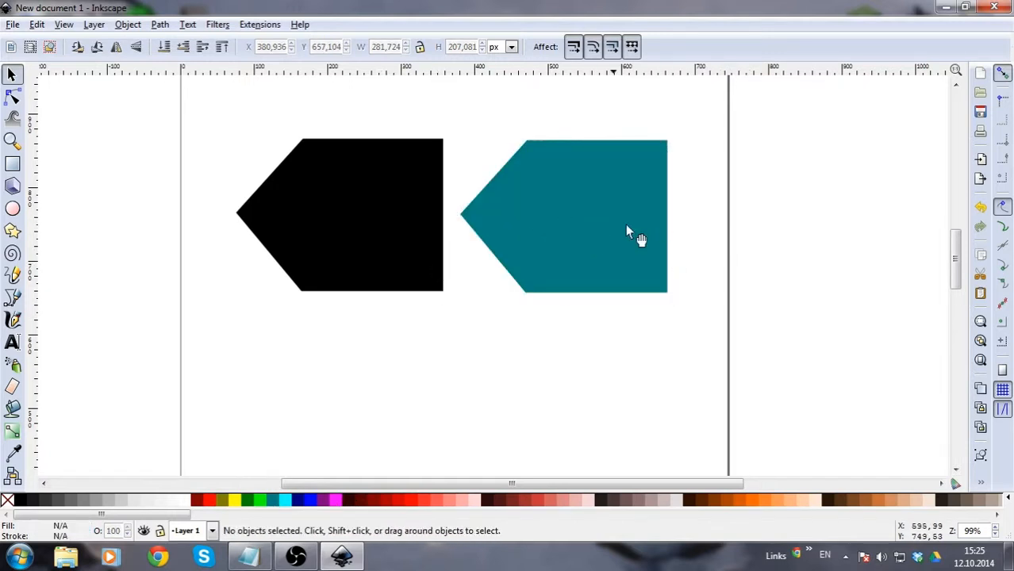
pyautogui.moveTo(627, 229); pyautogui.dragTo(411, 228)
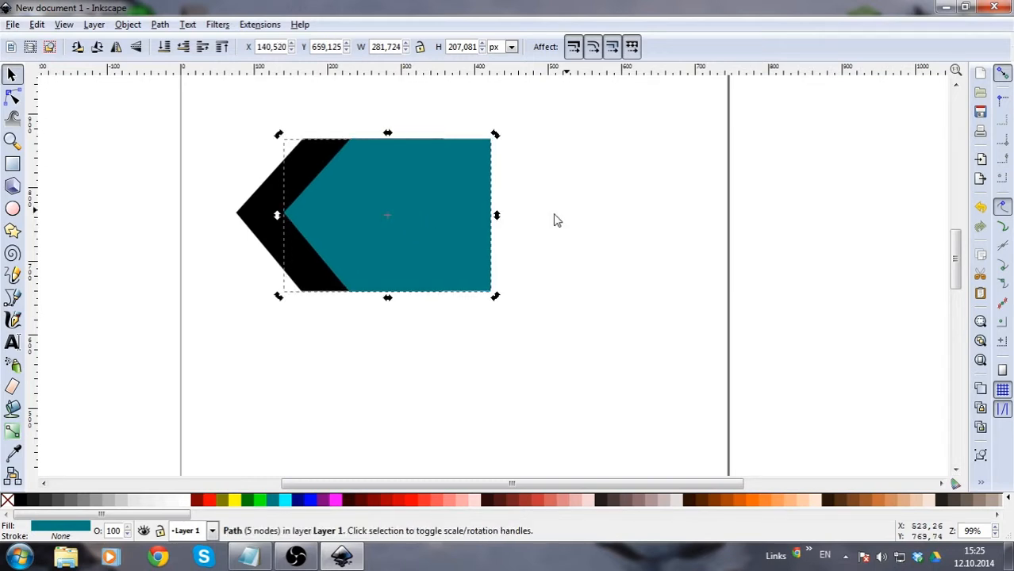
pyautogui.click(562, 217)
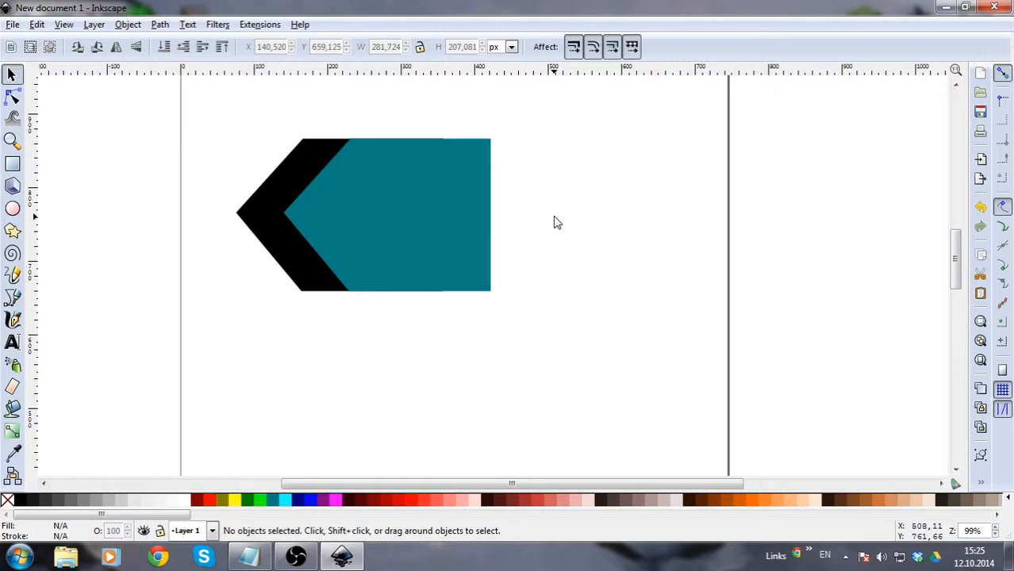
# Lower the teal shape one step behind the black one and raise it one step back.
pyautogui.click(406, 223)
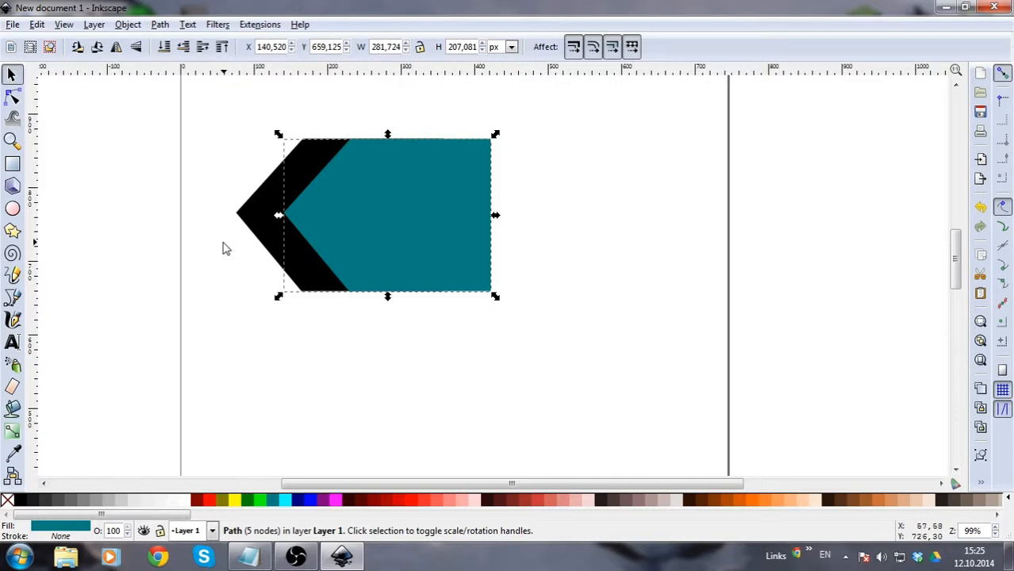
pyautogui.click(182, 49)
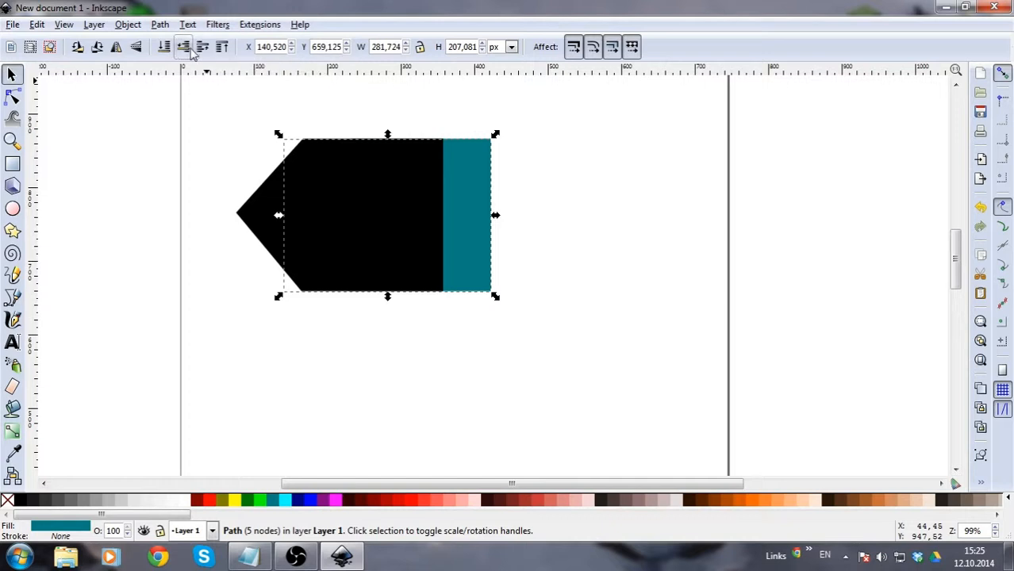
pyautogui.click(202, 48)
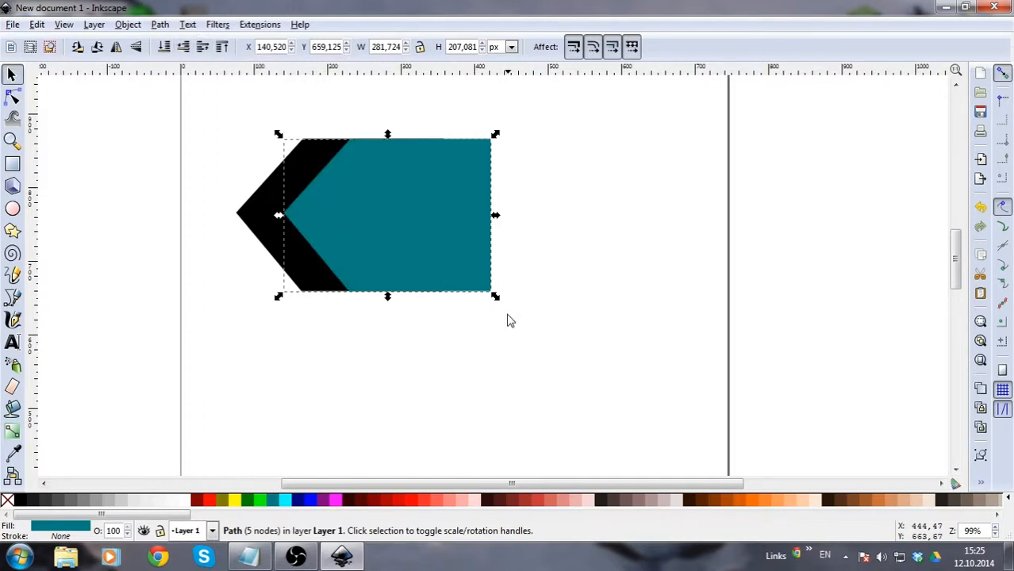
# Duplicate the teal shape, move the copy horizontally to about X 251 px and fill it with olive.
pyautogui.click(551, 240)
pyautogui.click(429, 243)
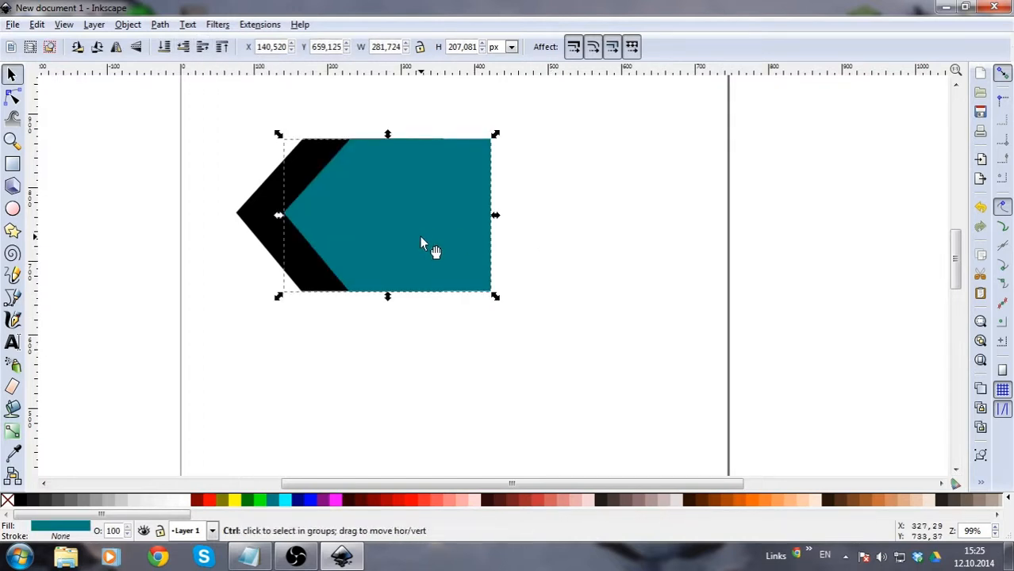
pyautogui.moveTo(425, 244); pyautogui.dragTo(462, 231)
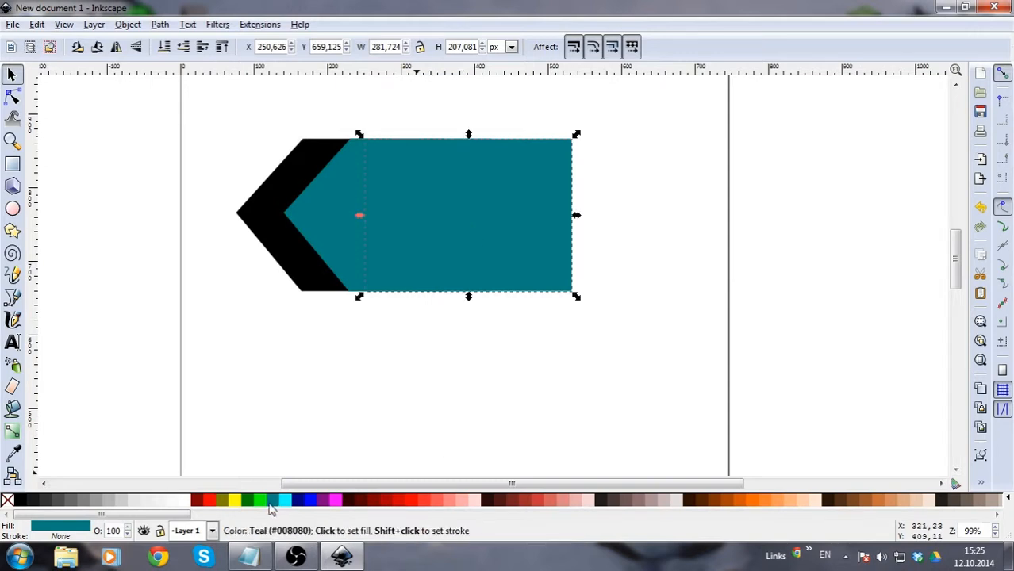
pyautogui.click(256, 501)
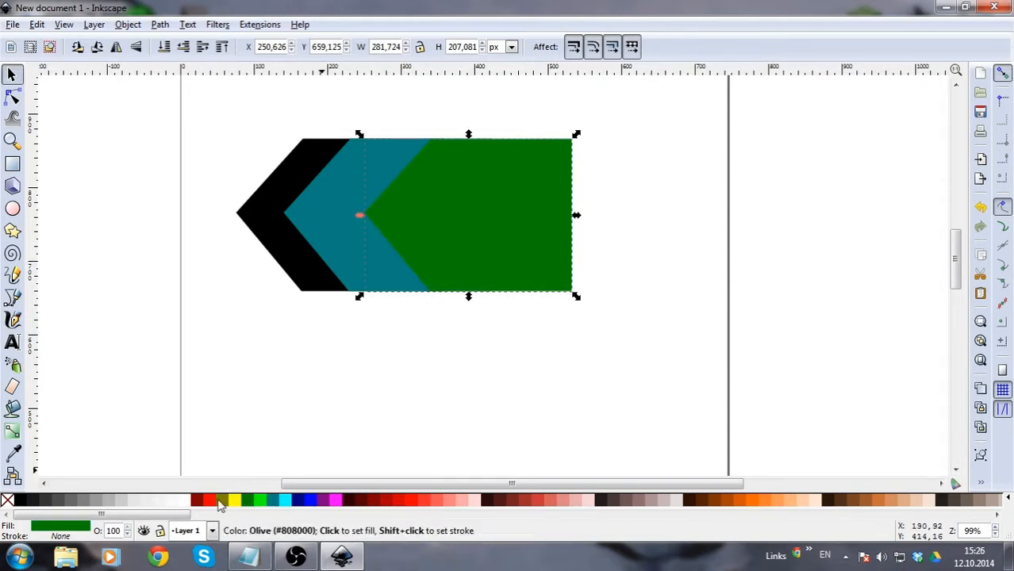
pyautogui.click(222, 501)
pyautogui.click(665, 251)
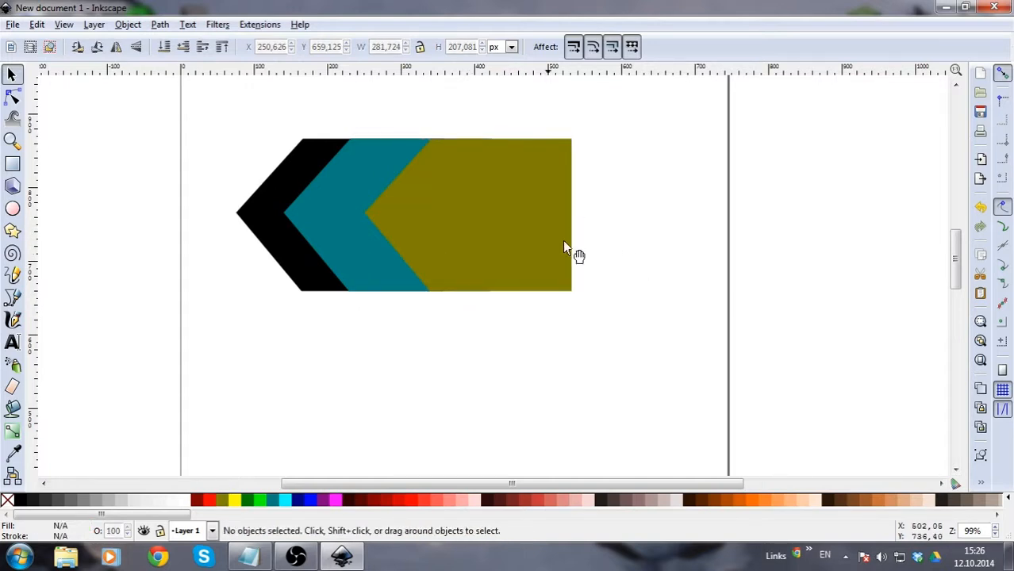
# Lower the olive shape one step behind the teal one and slide it horizontally to about X 106 px.
pyautogui.click(556, 262)
pyautogui.moveTo(517, 239); pyautogui.dragTo(483, 240)
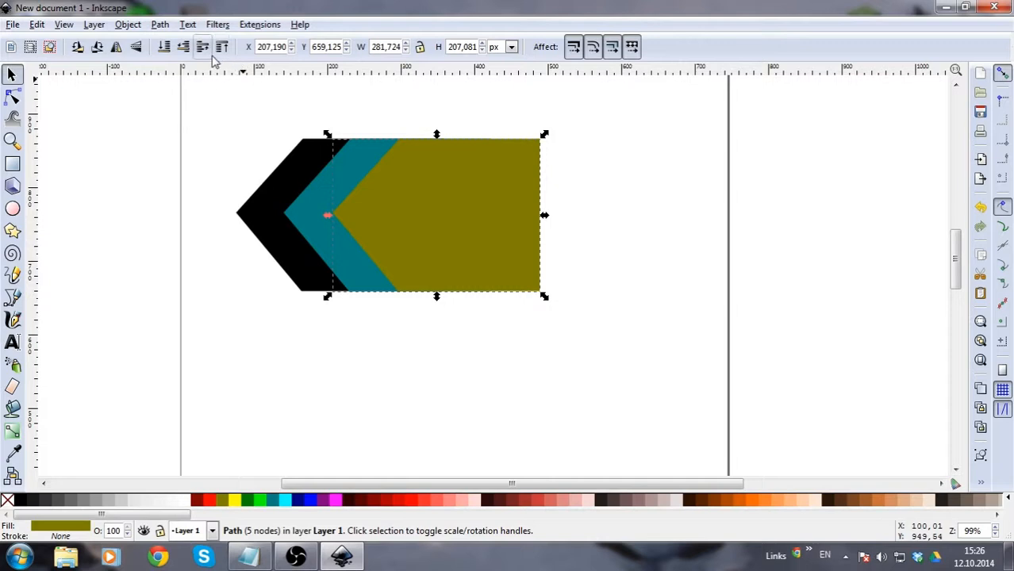
pyautogui.click(183, 47)
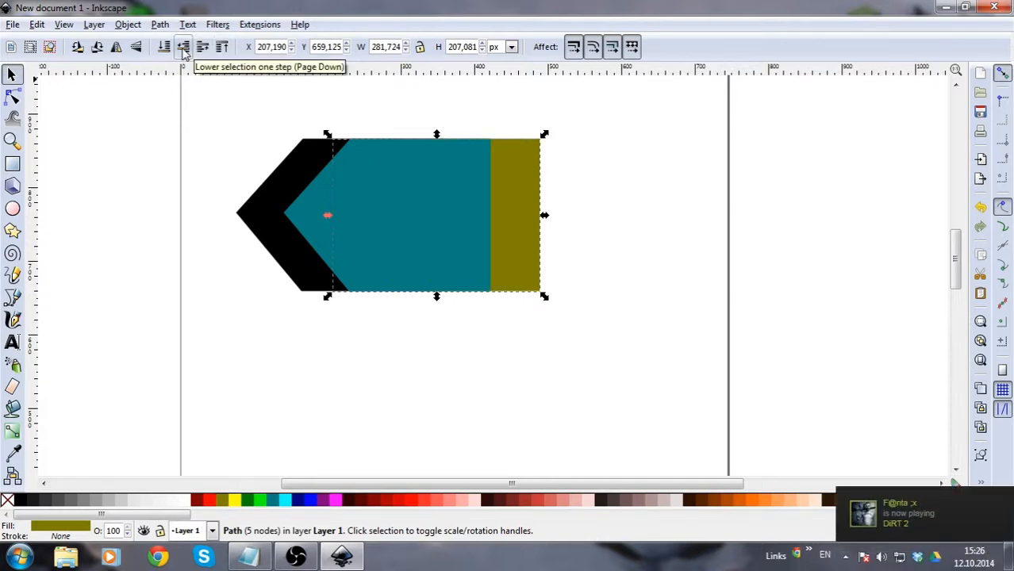
pyautogui.moveTo(519, 215); pyautogui.dragTo(442, 211)
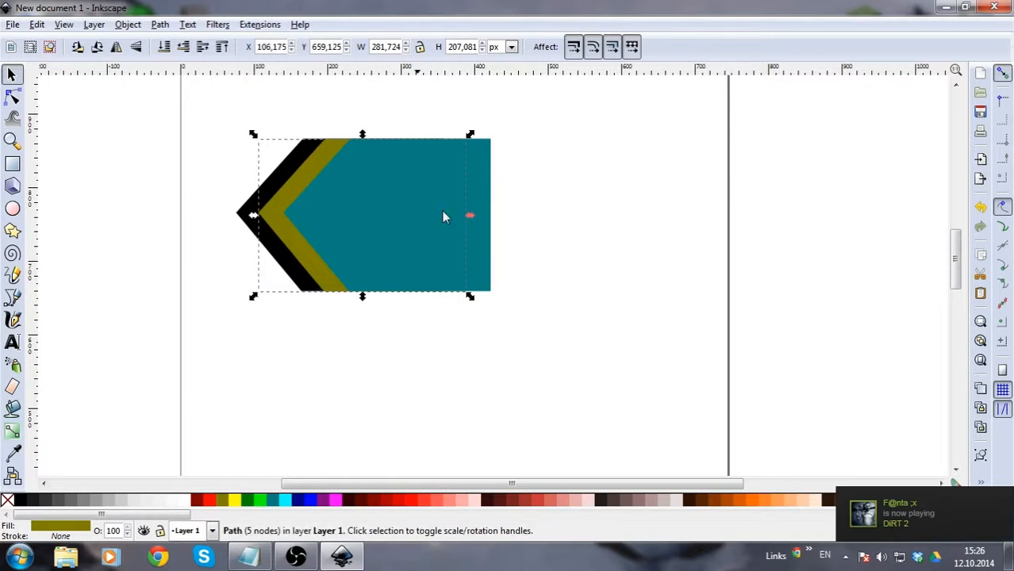
# Lower the olive shape behind the black one, raise it two steps, and move it horizontally to about X 205 px.
pyautogui.click(182, 47)
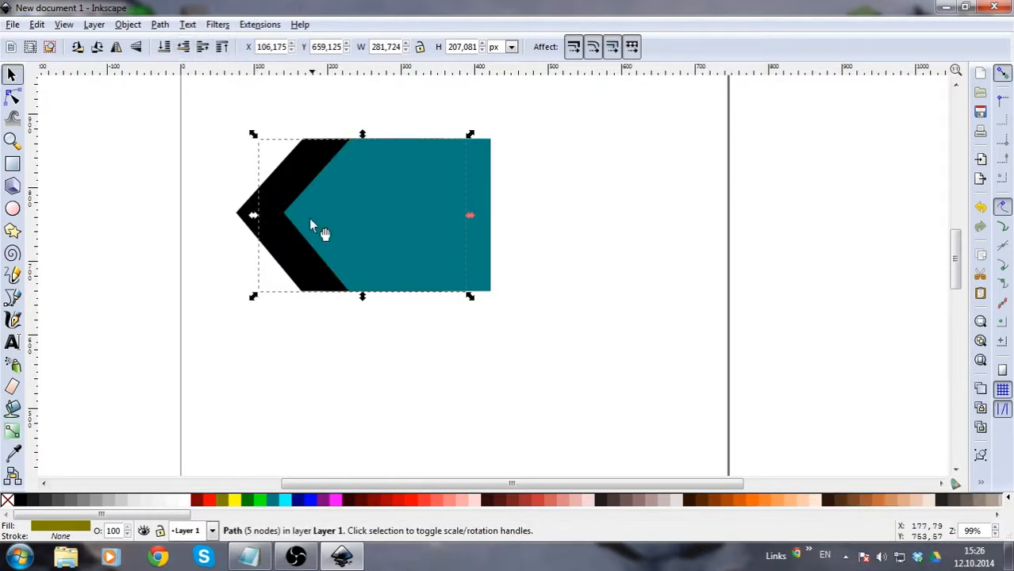
pyautogui.click(202, 47)
pyautogui.click(203, 47)
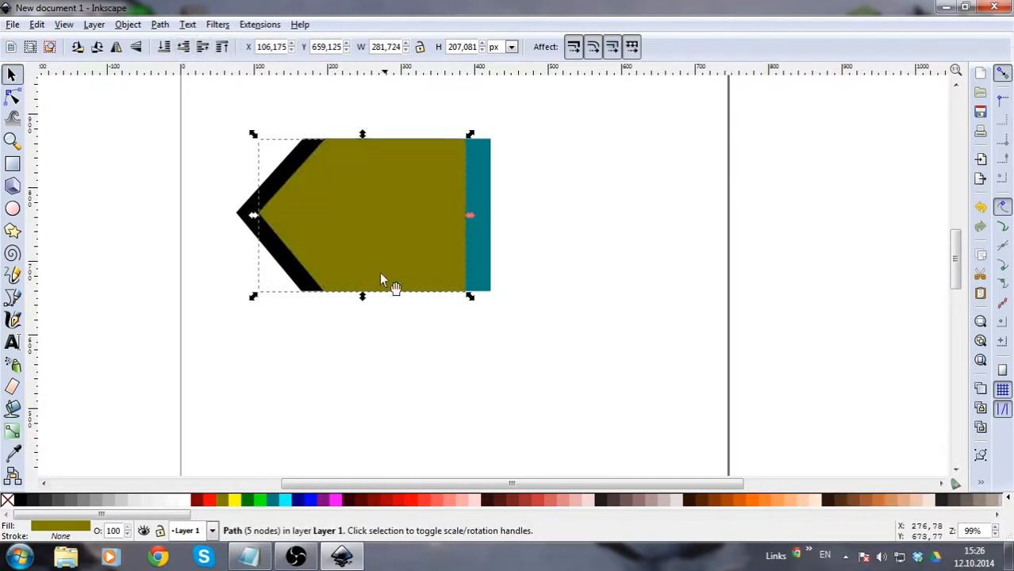
pyautogui.moveTo(381, 273); pyautogui.dragTo(425, 236)
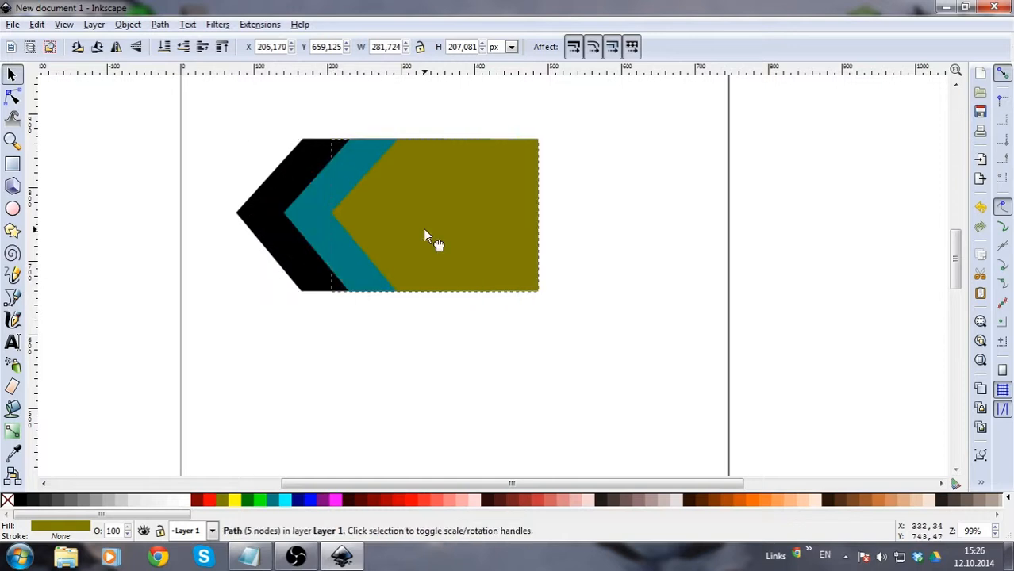
# Send the olive shape to the bottom, slide it to about X 38 px, then raise it to the top and move it to about X 206 px.
pyautogui.click(164, 46)
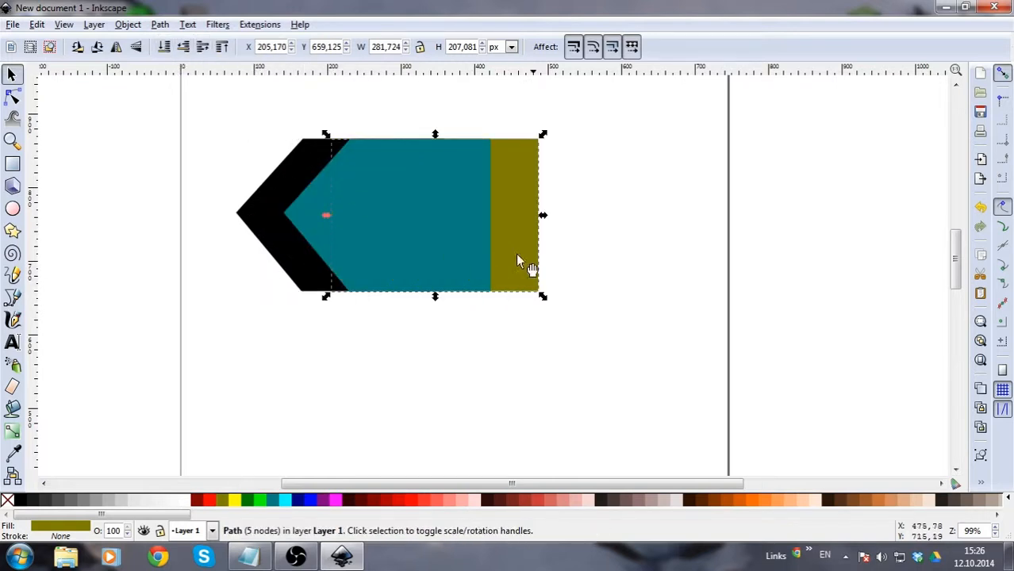
pyautogui.moveTo(546, 256); pyautogui.dragTo(413, 256)
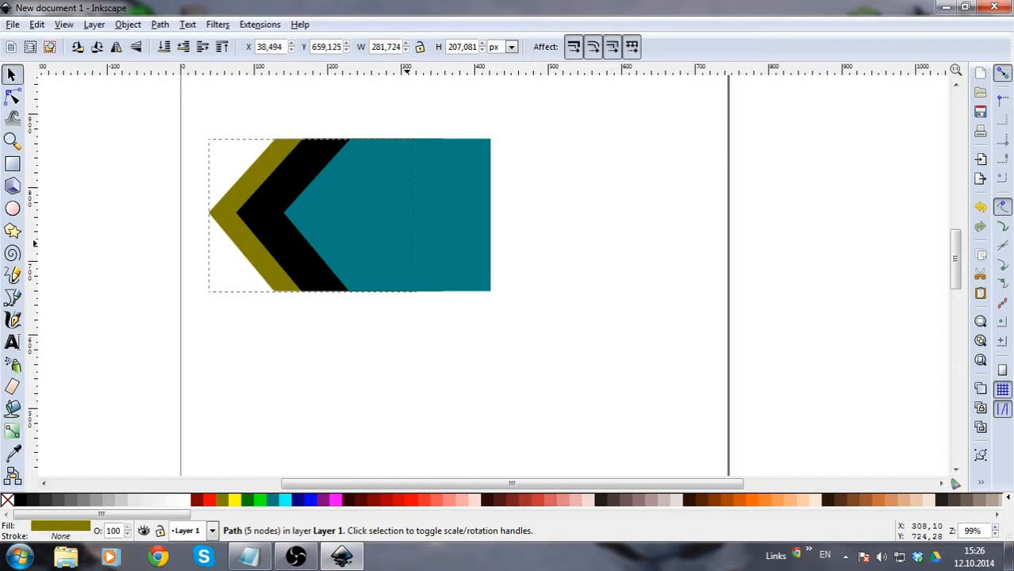
pyautogui.click(223, 47)
pyautogui.moveTo(258, 222); pyautogui.dragTo(394, 229)
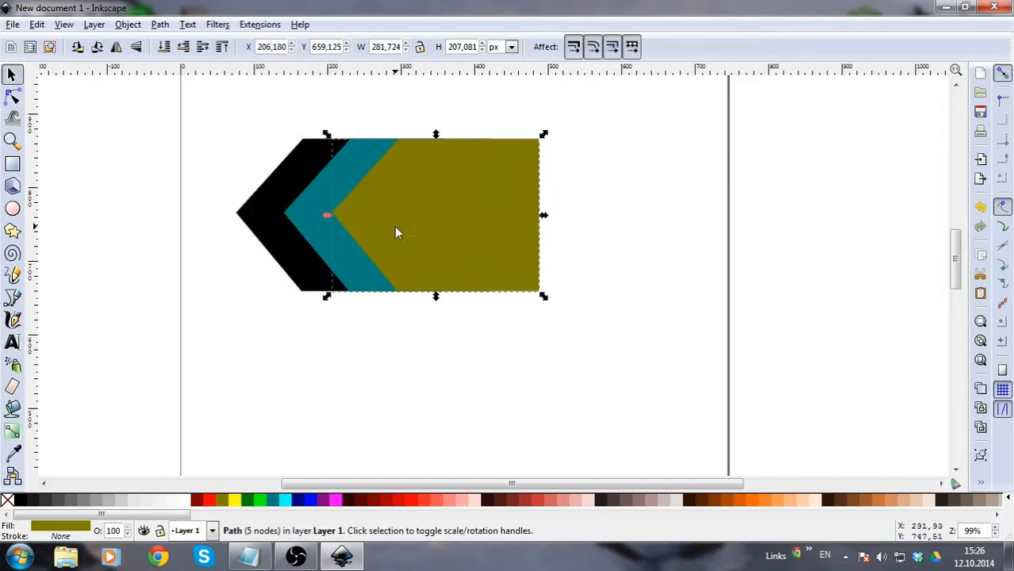
pyautogui.click(626, 242)
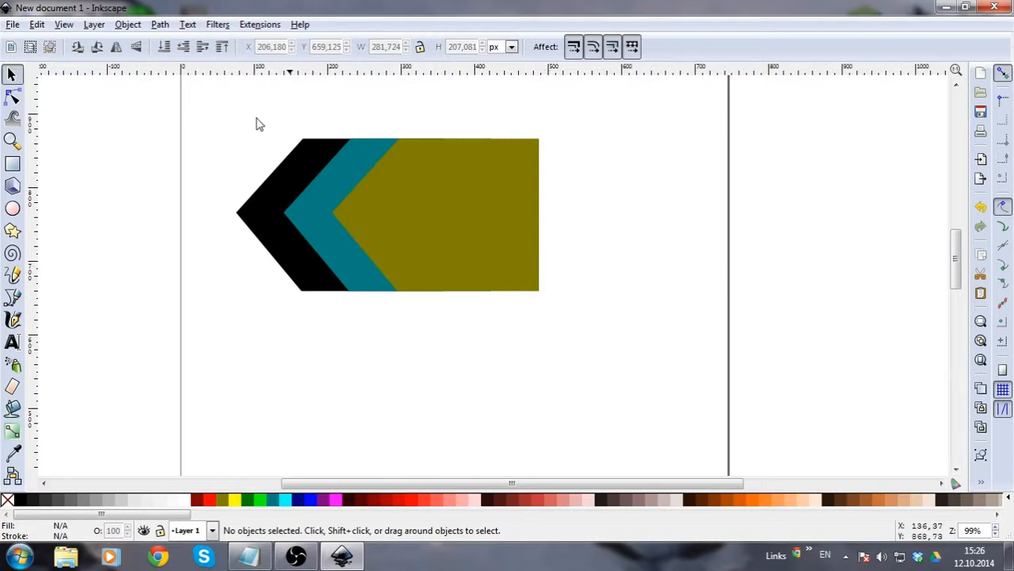
pyautogui.click(408, 219)
pyautogui.click(593, 183)
pyautogui.click(159, 25)
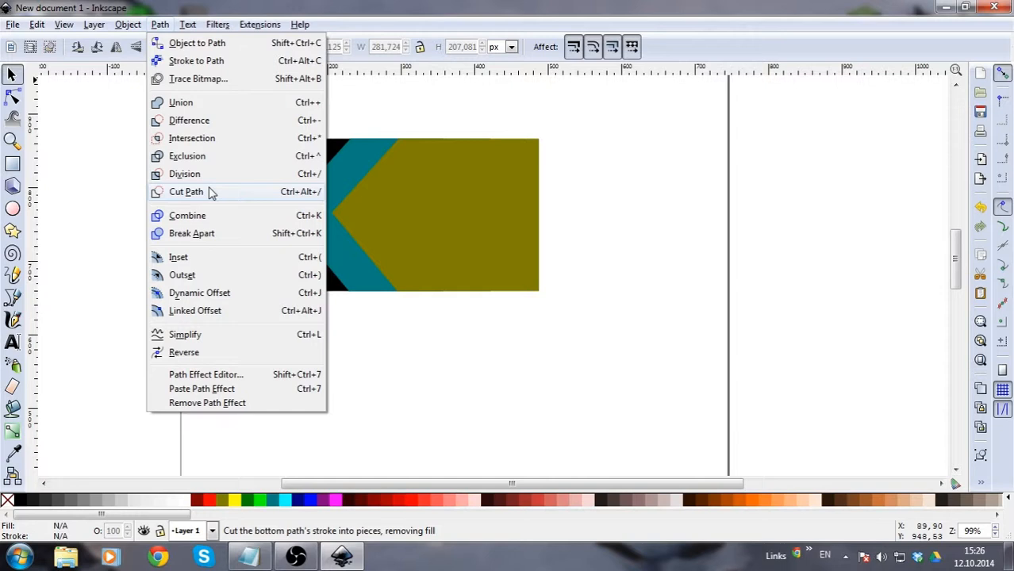
pyautogui.click(482, 217)
# Move the olive shape horizontally to about X 217 px and subtract it from the teal shape with Difference.
pyautogui.click(461, 223)
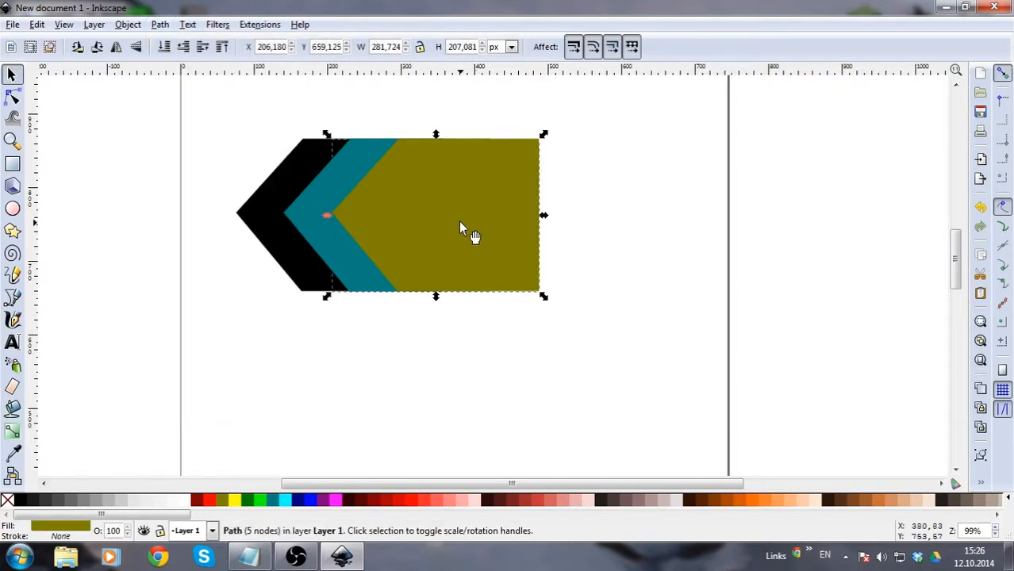
pyautogui.moveTo(435, 216)
pyautogui.mouseDown()
pyautogui.moveTo(514, 222)
pyautogui.moveTo(453, 228)
pyautogui.moveTo(437, 213)
pyautogui.mouseUp()
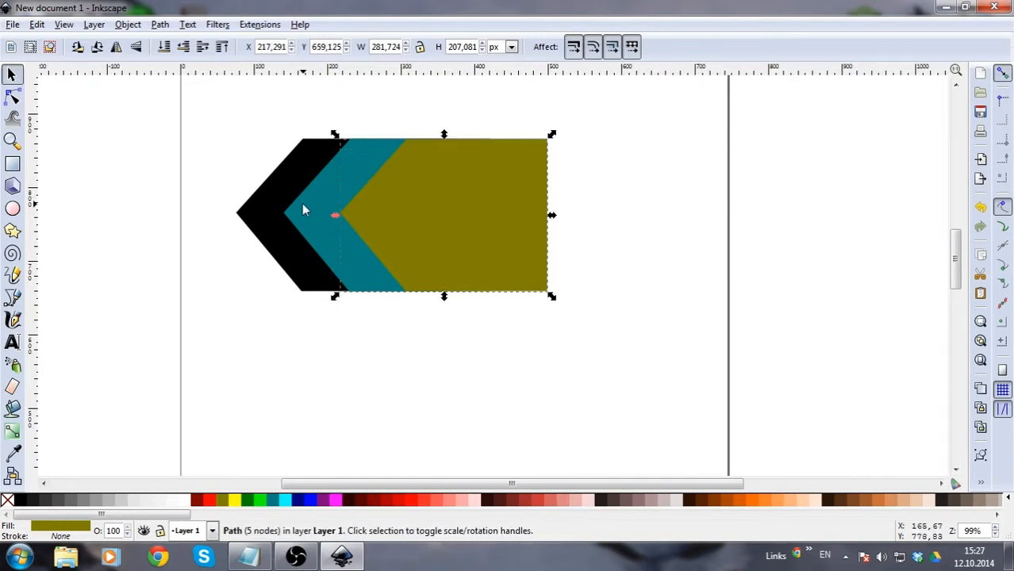
pyautogui.keyDown('shift'); pyautogui.click(313, 215); pyautogui.keyUp('shift')
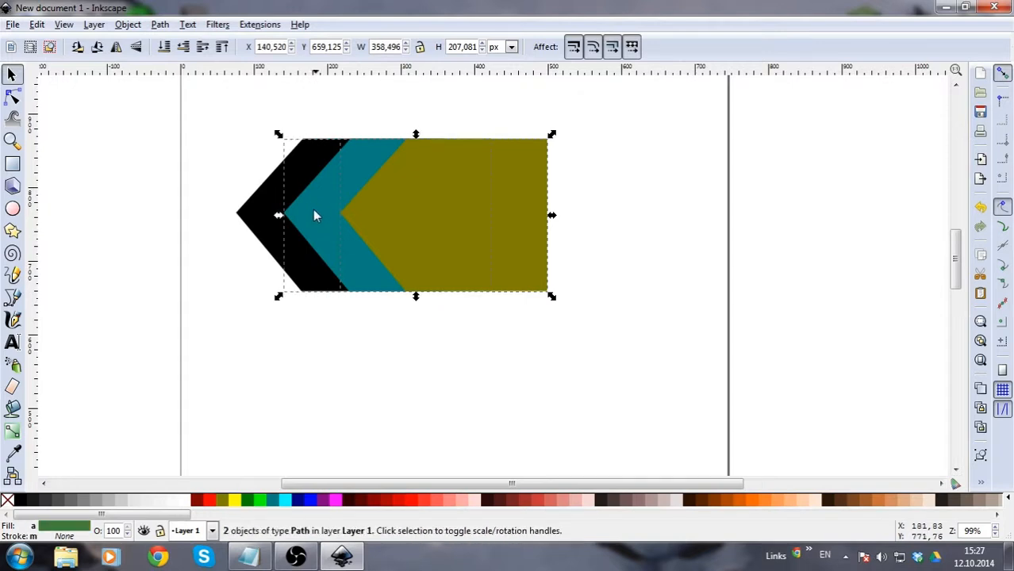
pyautogui.click(160, 25)
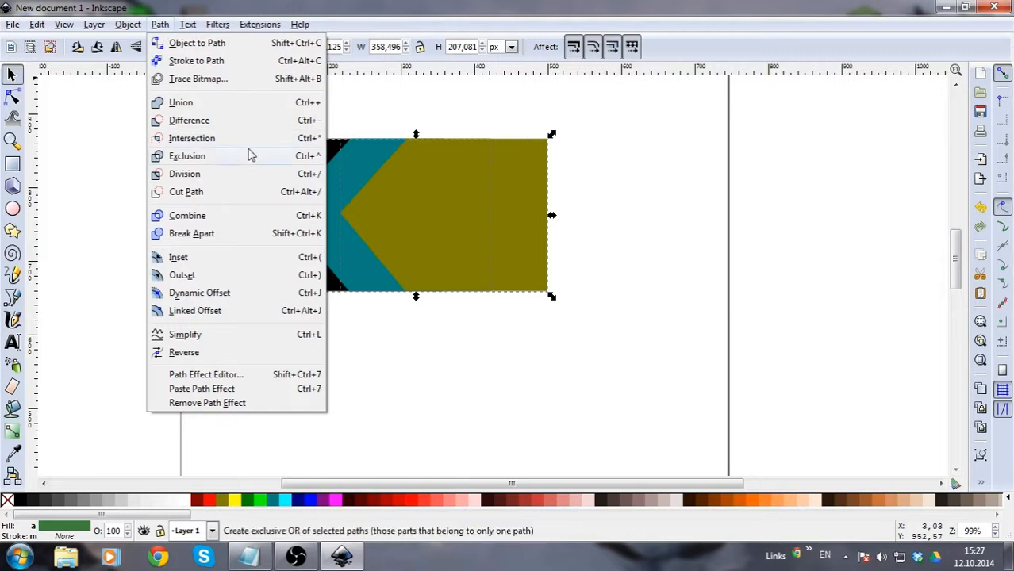
pyautogui.click(190, 121)
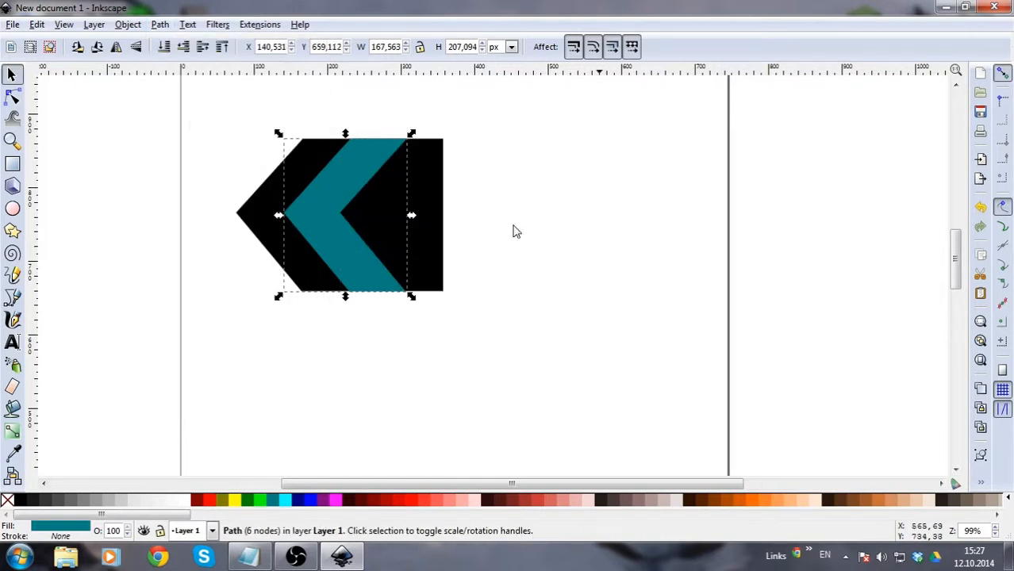
pyautogui.click(501, 204)
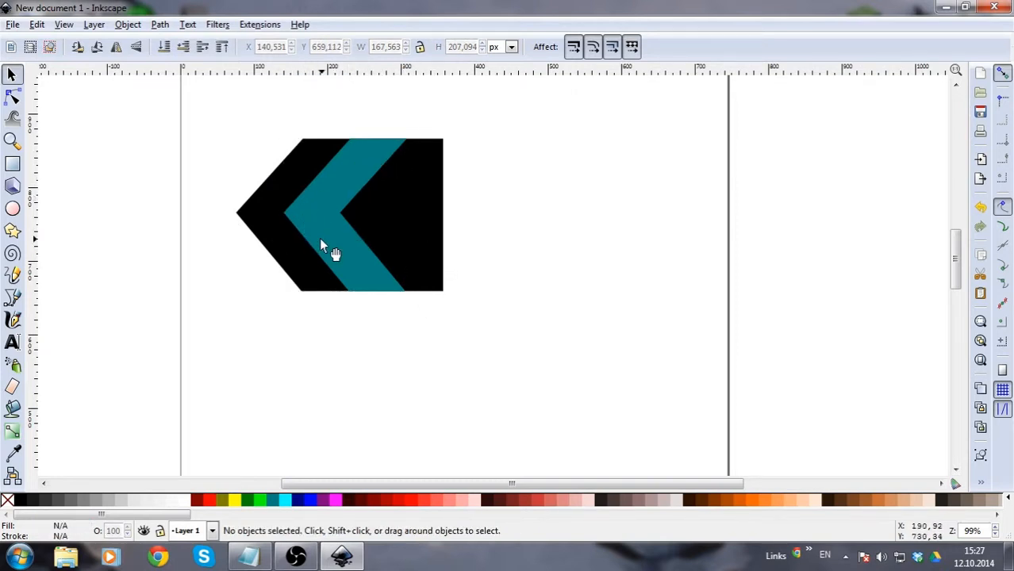
pyautogui.click(163, 25)
pyautogui.moveTo(125, 26)
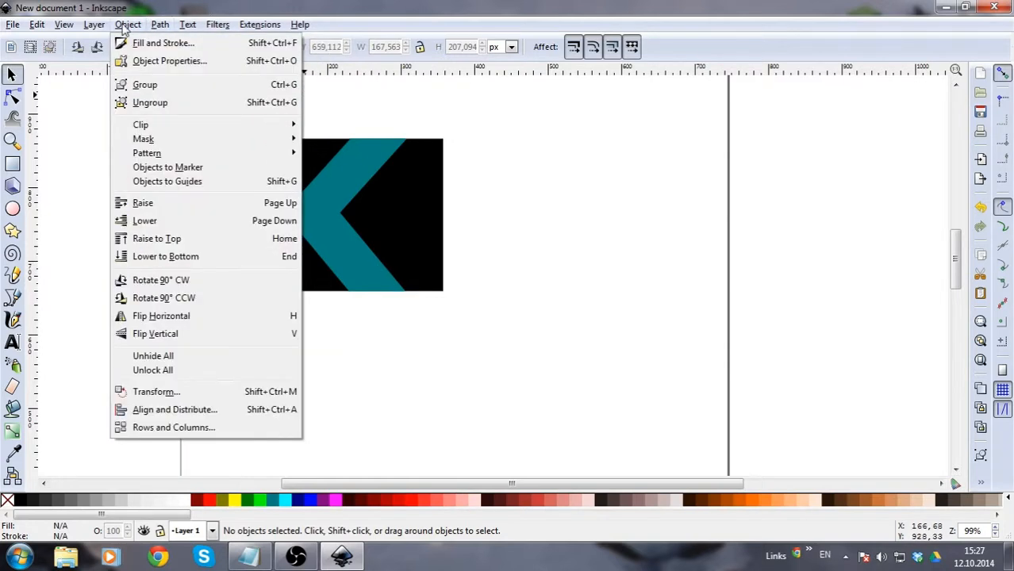
pyautogui.moveTo(160, 24)
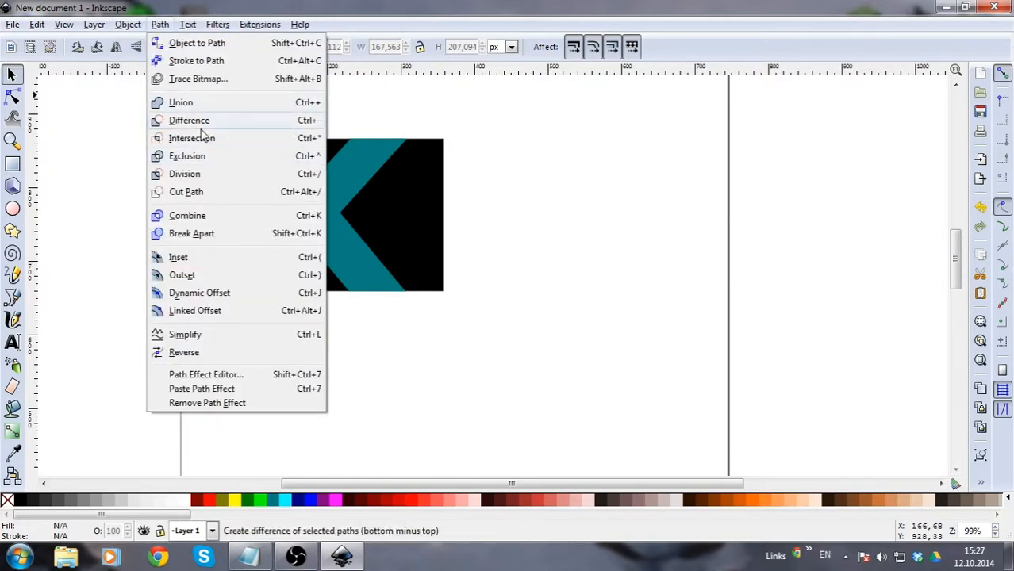
pyautogui.click(592, 199)
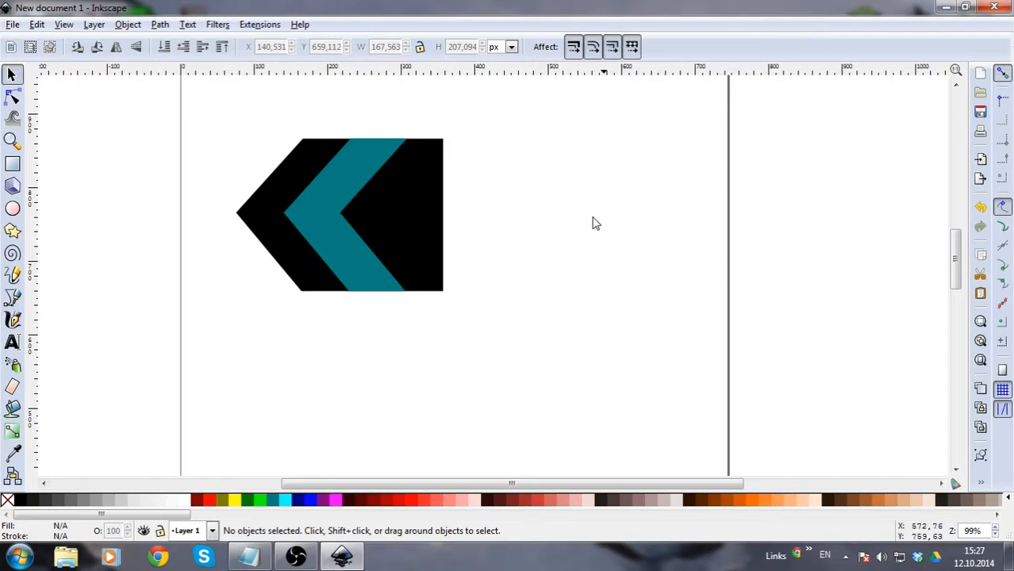
# Undo the last Difference to restore the full teal and olive shapes.
pyautogui.click(334, 228)
pyautogui.click(522, 214)
pyautogui.hotkey('ctrl', 'z')
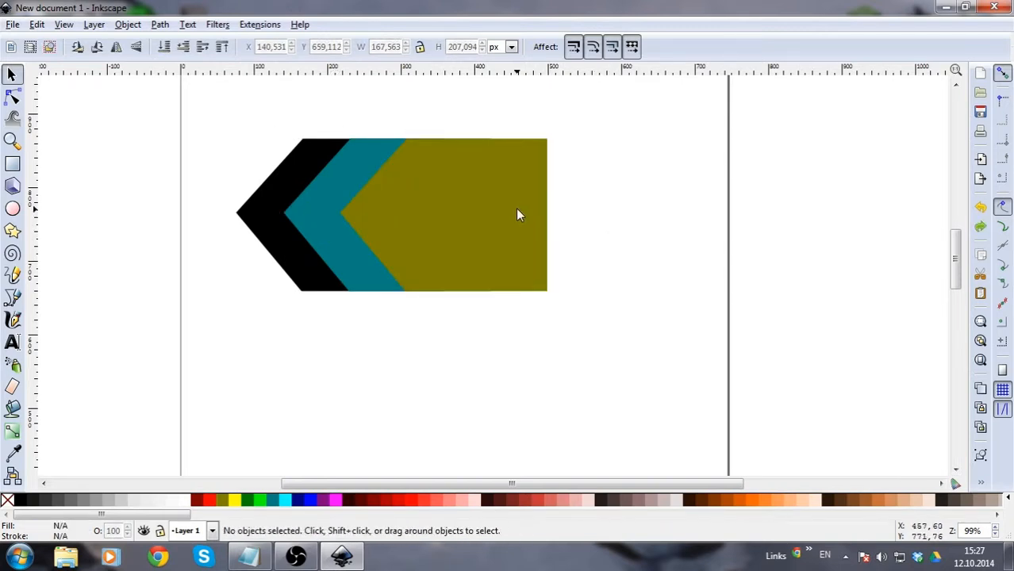
# Try raising the teal shape above the olive one and subtracting it from the olive with Difference, and undo the attempt.
pyautogui.click(465, 218)
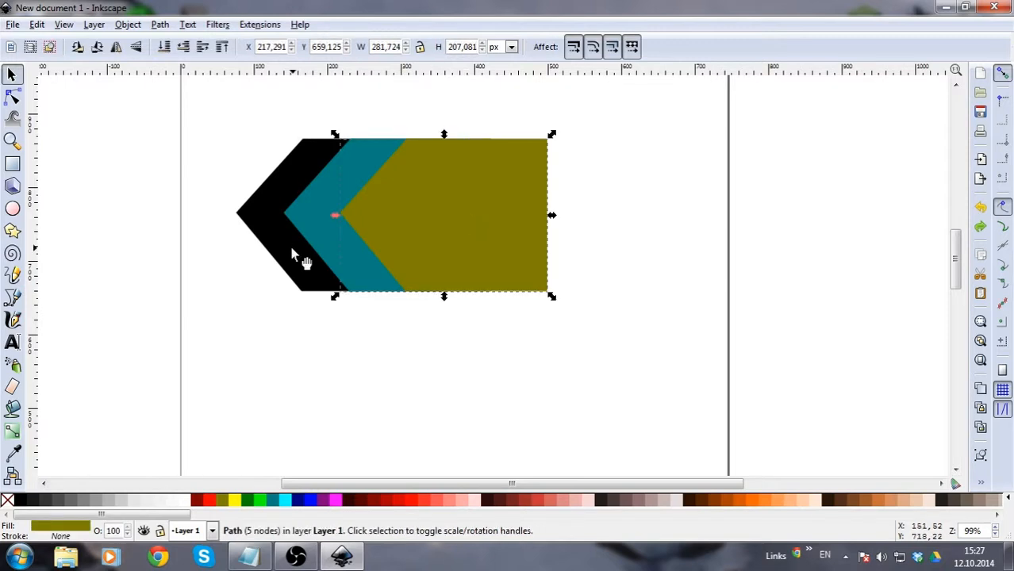
pyautogui.click(296, 216)
pyautogui.click(202, 47)
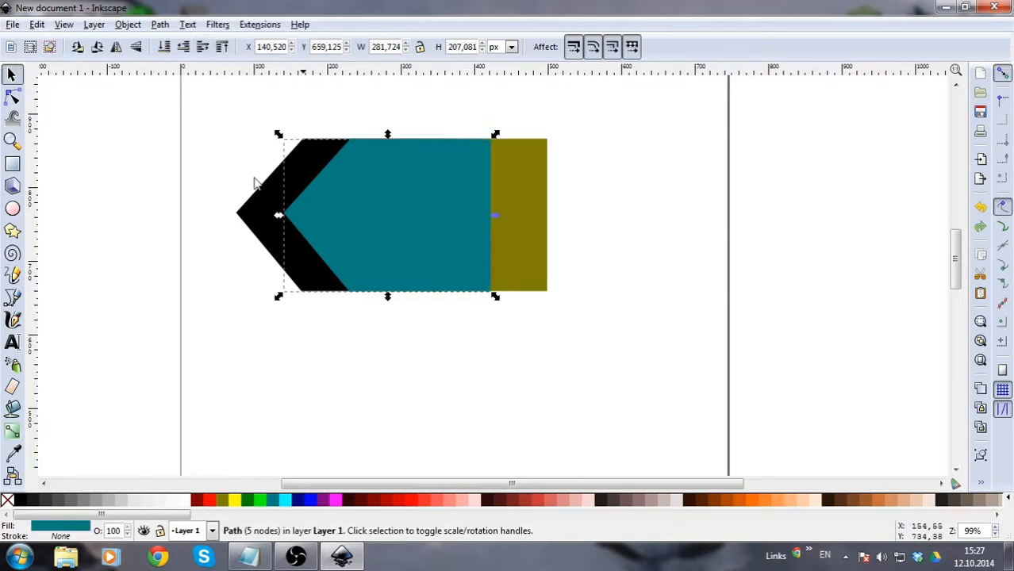
pyautogui.keyDown('shift'); pyautogui.click(540, 195); pyautogui.keyUp('shift')
pyautogui.click(160, 24)
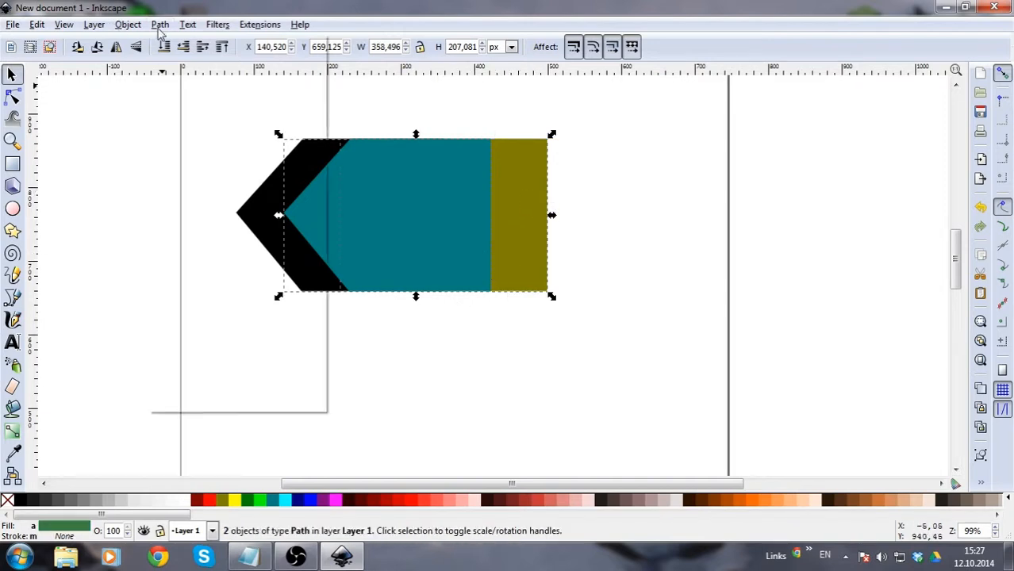
pyautogui.click(200, 121)
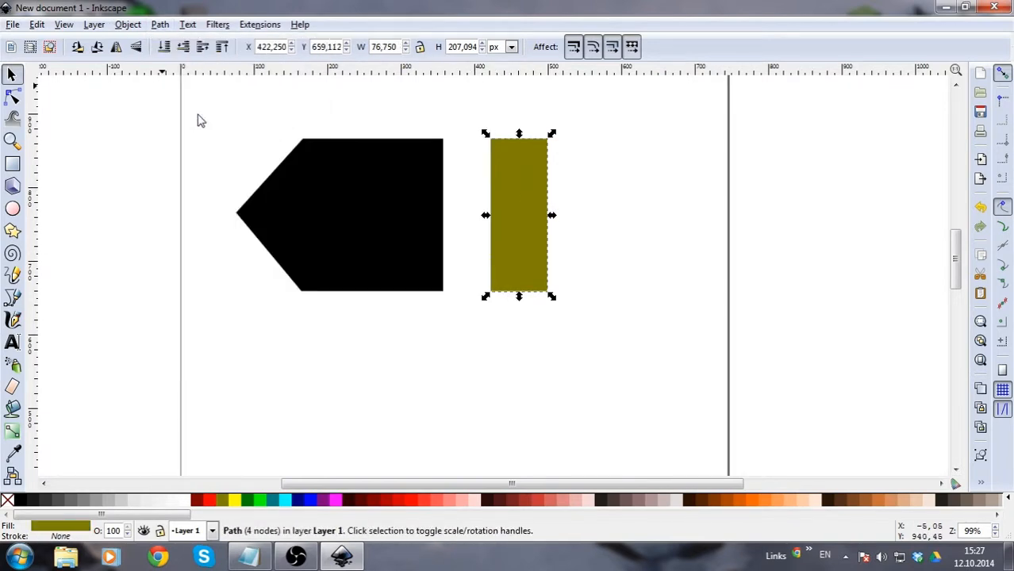
pyautogui.click(587, 178)
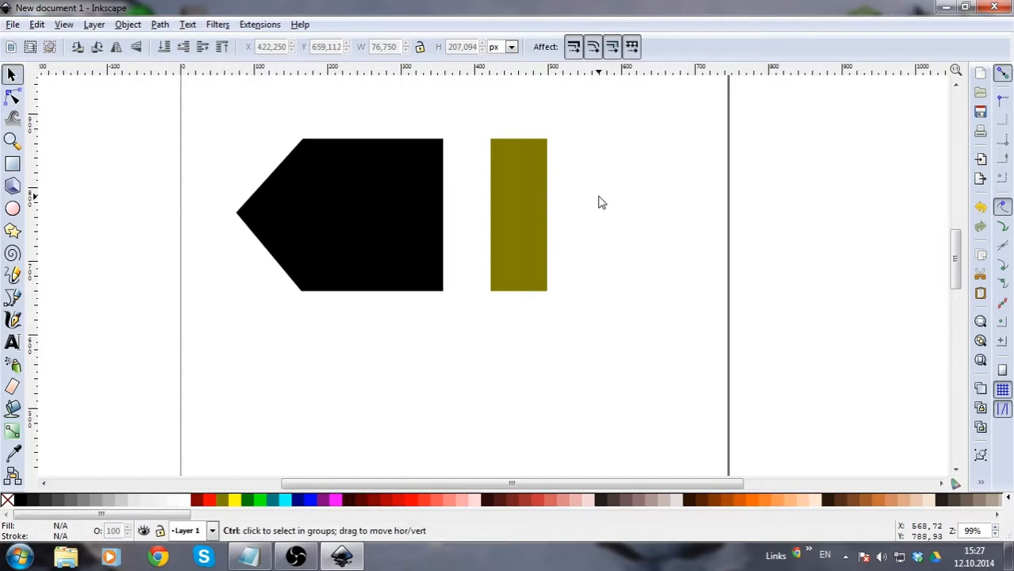
pyautogui.hotkey('ctrl', 'z')
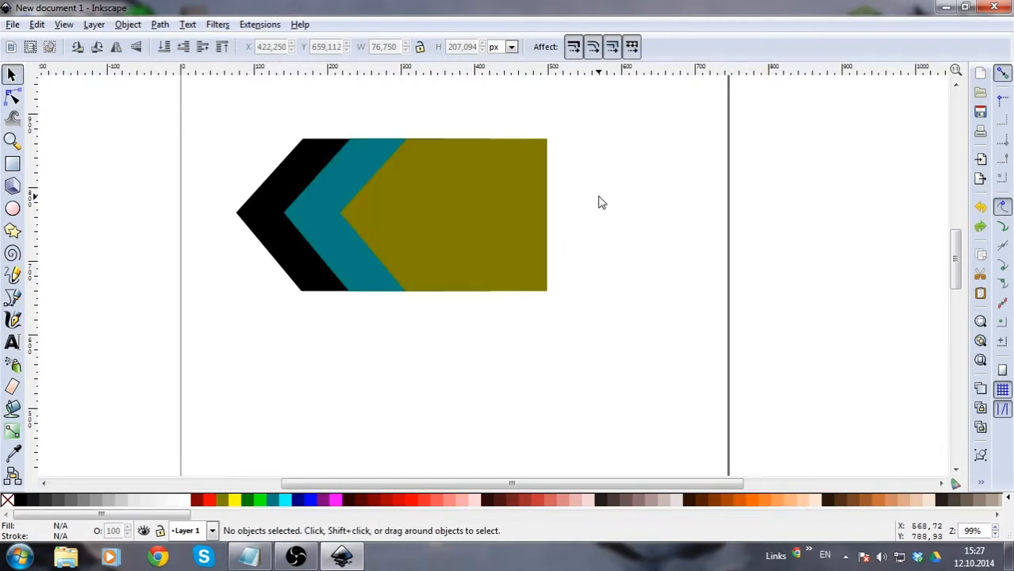
# Select the olive and teal shapes together and reduce them to their overlap with Intersection.
pyautogui.click(512, 210)
pyautogui.keyDown('shift'); pyautogui.click(303, 204); pyautogui.keyUp('shift')
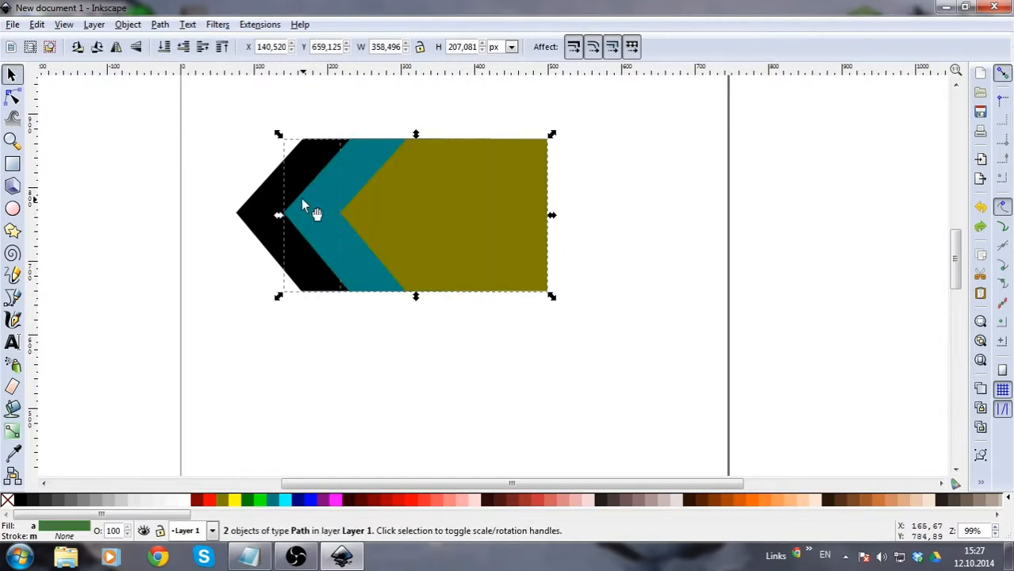
pyautogui.click(159, 25)
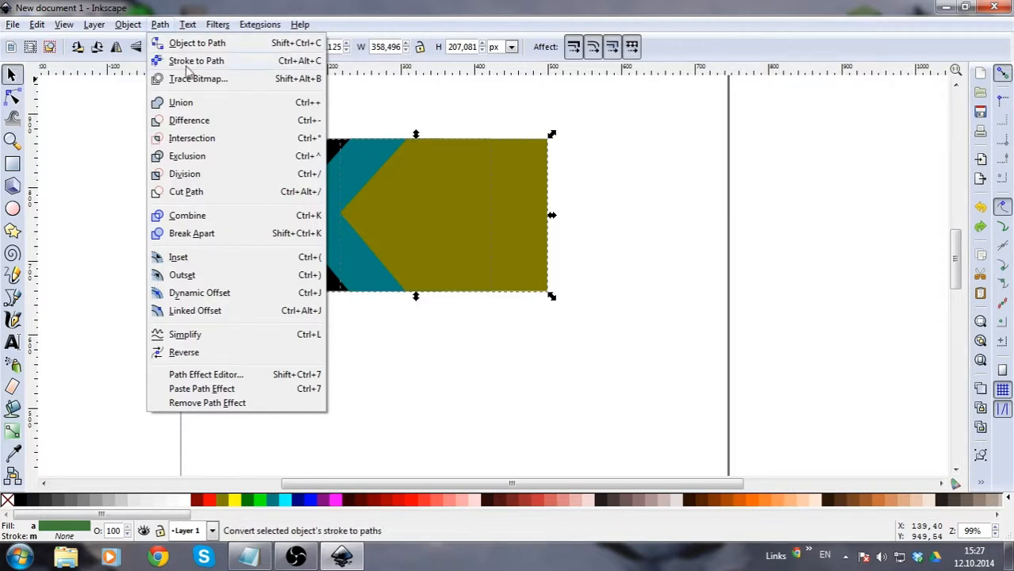
pyautogui.click(206, 141)
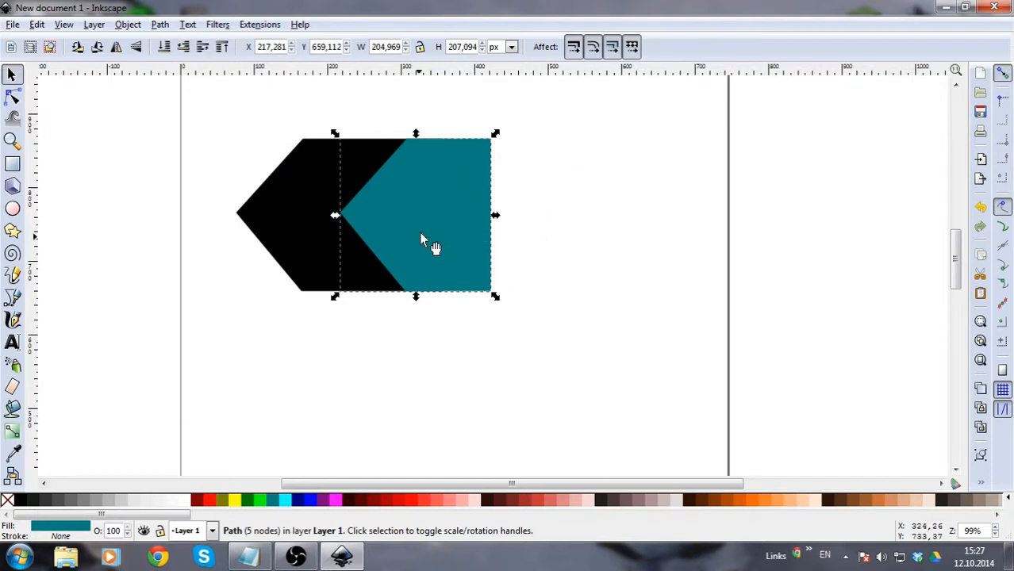
# Move the intersected teal shape horizontally away from the black one to about X 442 px.
pyautogui.click(161, 25)
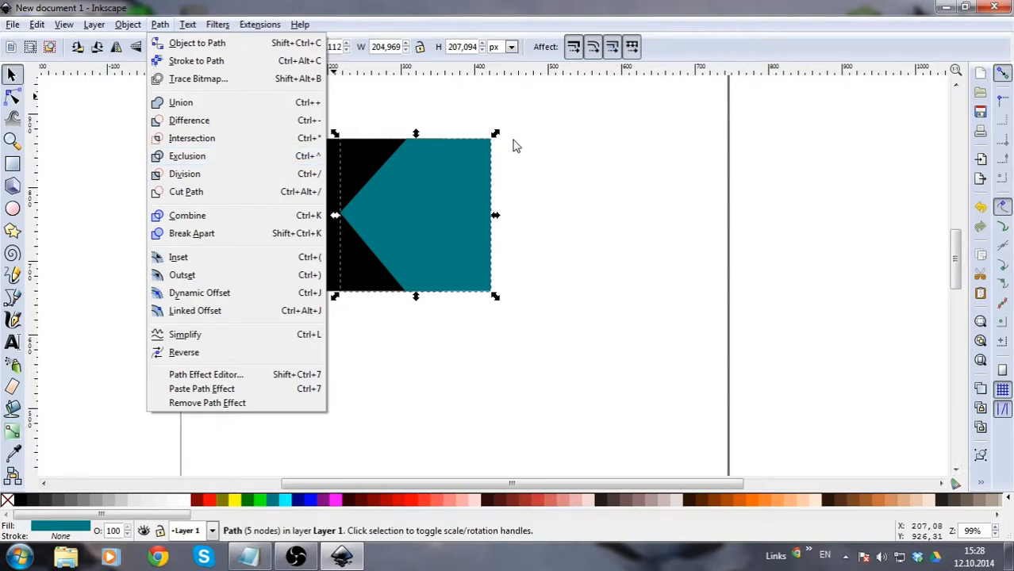
pyautogui.click(538, 149)
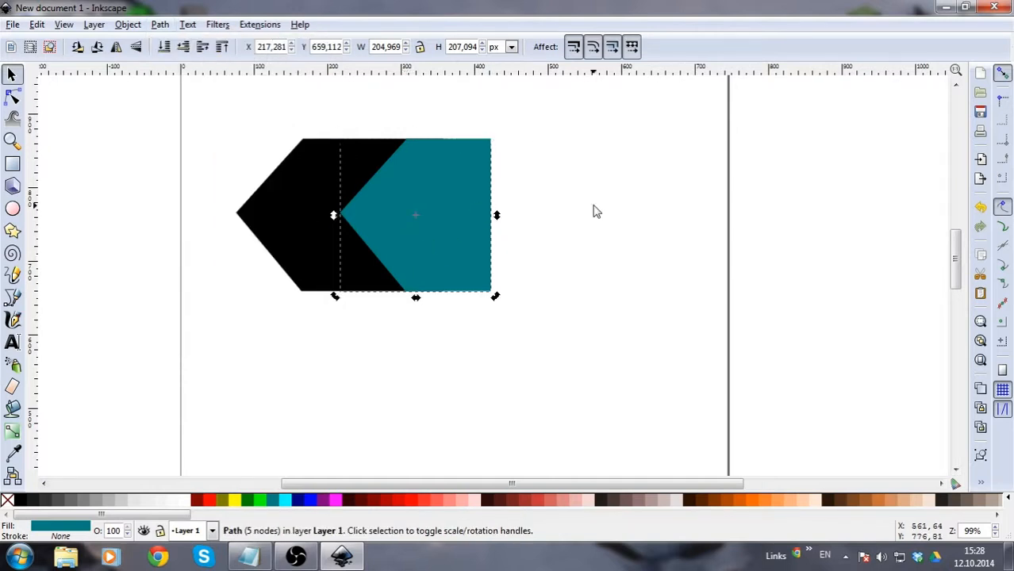
pyautogui.moveTo(442, 266); pyautogui.dragTo(607, 265)
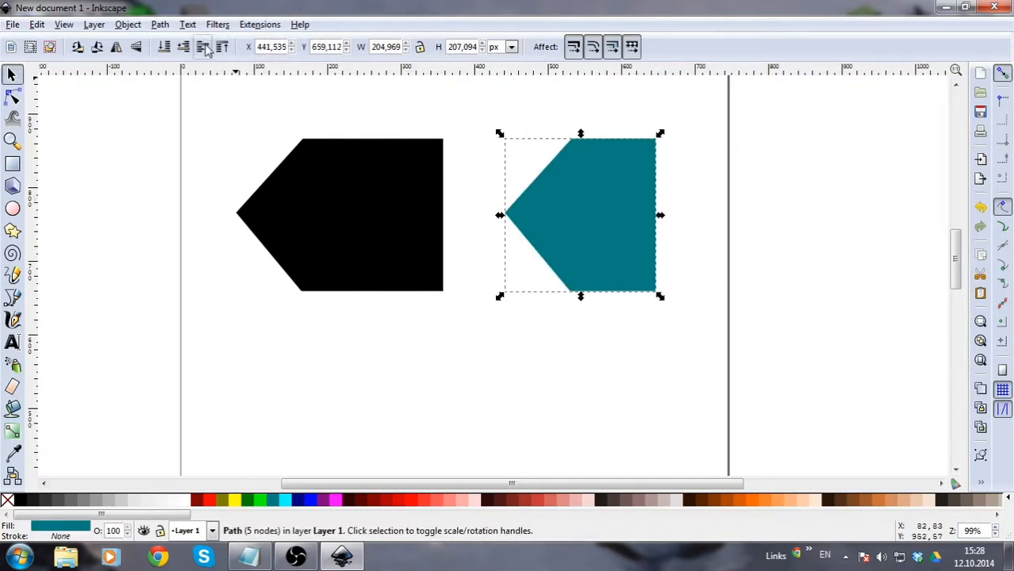
# Outset the teal shape repeatedly until it is about 284 px wide and 275 px high.
pyautogui.click(160, 25)
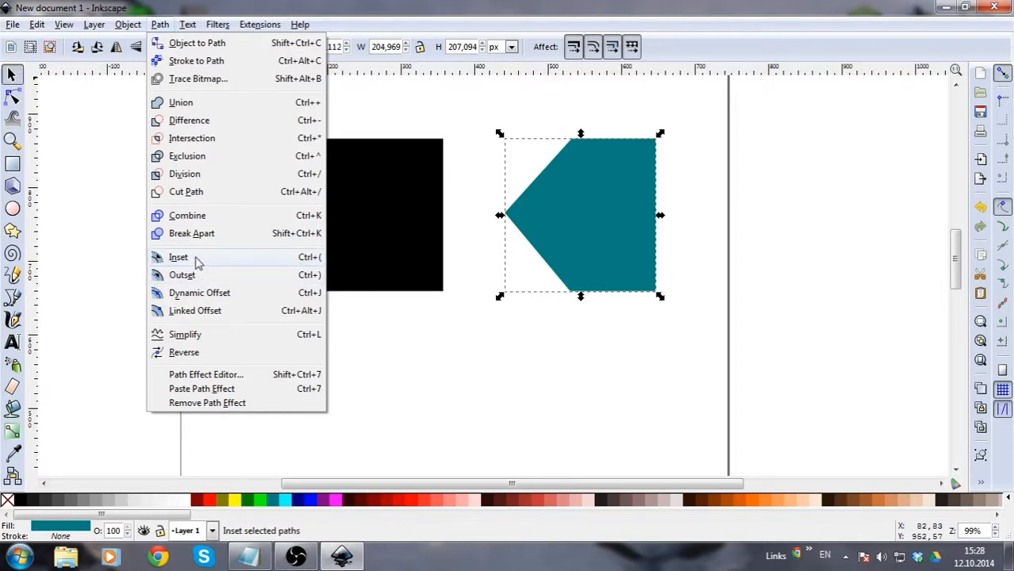
pyautogui.click(183, 276)
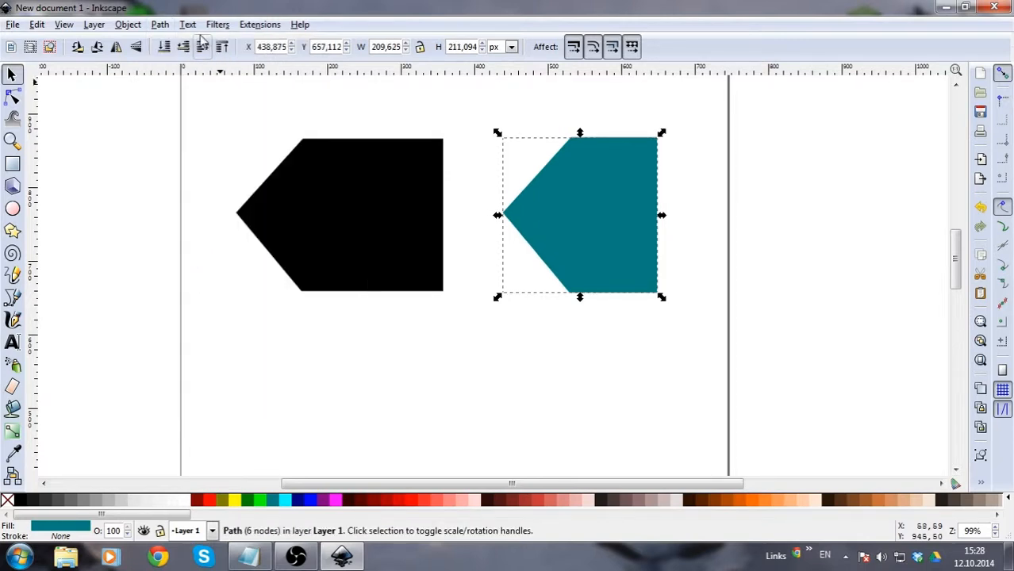
pyautogui.click(162, 25)
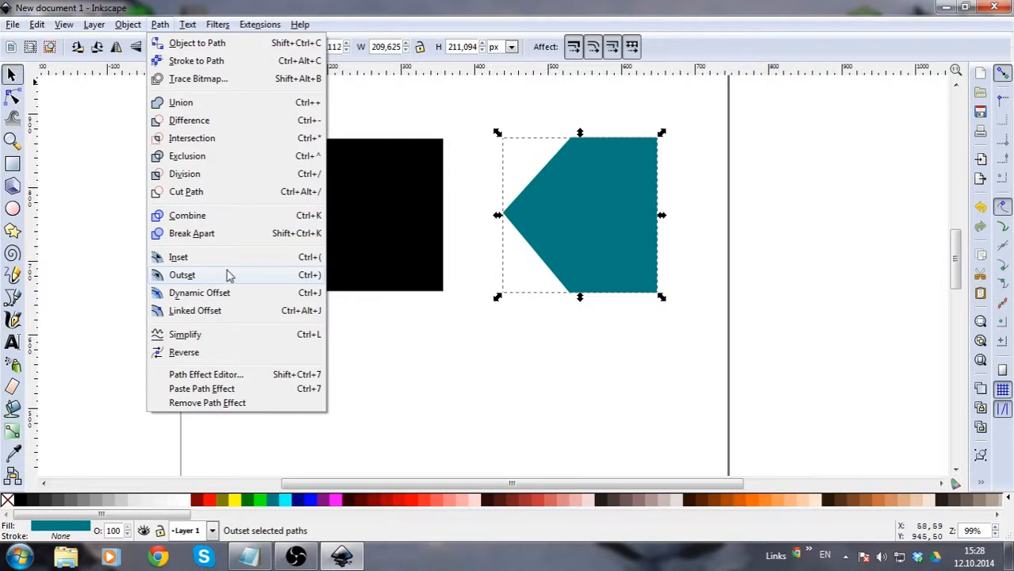
pyautogui.click(406, 370)
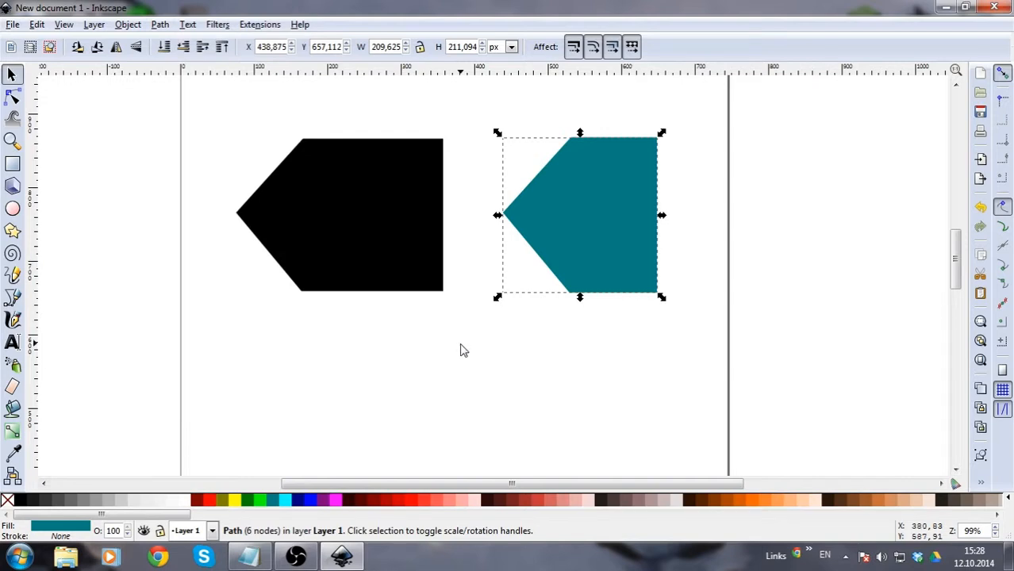
pyautogui.hotkey('ctrl', ')')
pyautogui.hotkey('ctrl', ')')
pyautogui.hotkey('ctrl', ')')
pyautogui.hotkey('ctrl', ')')
pyautogui.hotkey('ctrl', ')')
pyautogui.hotkey('ctrl', ')')
pyautogui.hotkey('ctrl', ')')
pyautogui.hotkey('ctrl', ')')
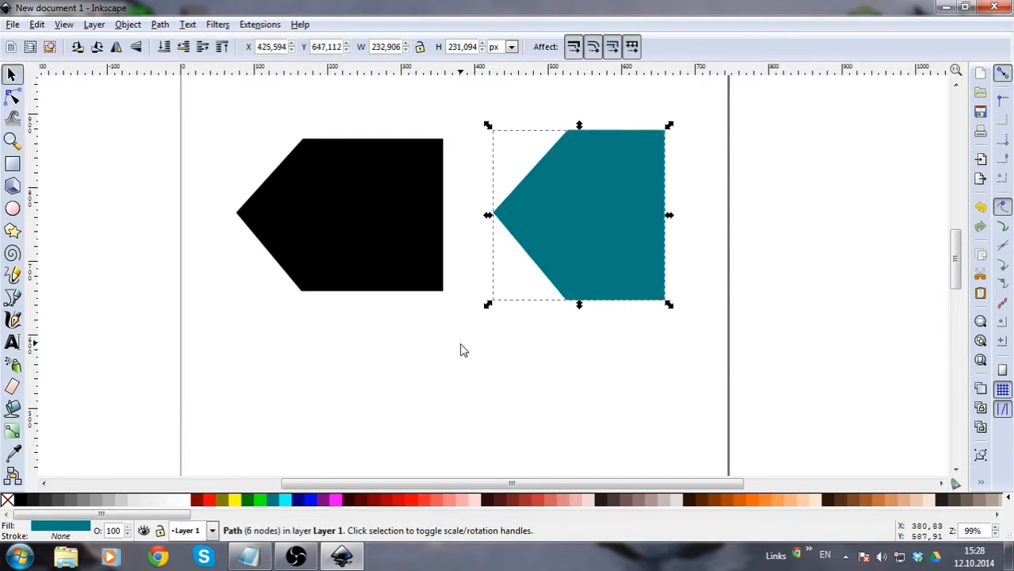
pyautogui.hotkey('ctrl', ')')
pyautogui.hotkey('ctrl', ')')
pyautogui.hotkey('ctrl', ')')
pyautogui.hotkey('ctrl', ')')
pyautogui.hotkey('ctrl', ')')
pyautogui.hotkey('ctrl', ')')
pyautogui.hotkey('ctrl', ')')
pyautogui.hotkey('ctrl', ')')
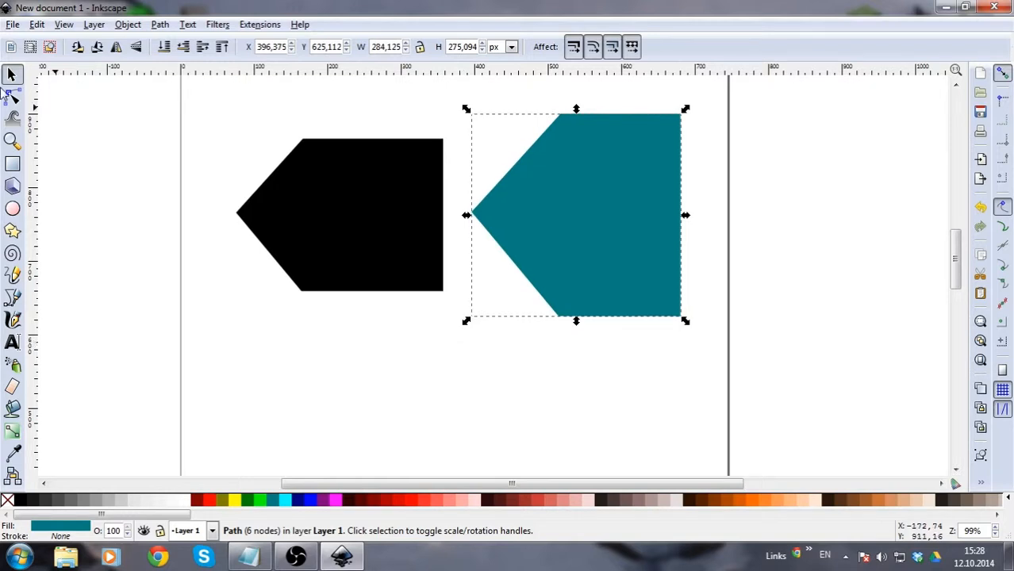
# Examine the nodes and corners of the enlarged teal shape with the node-editing tool.
pyautogui.click(12, 96)
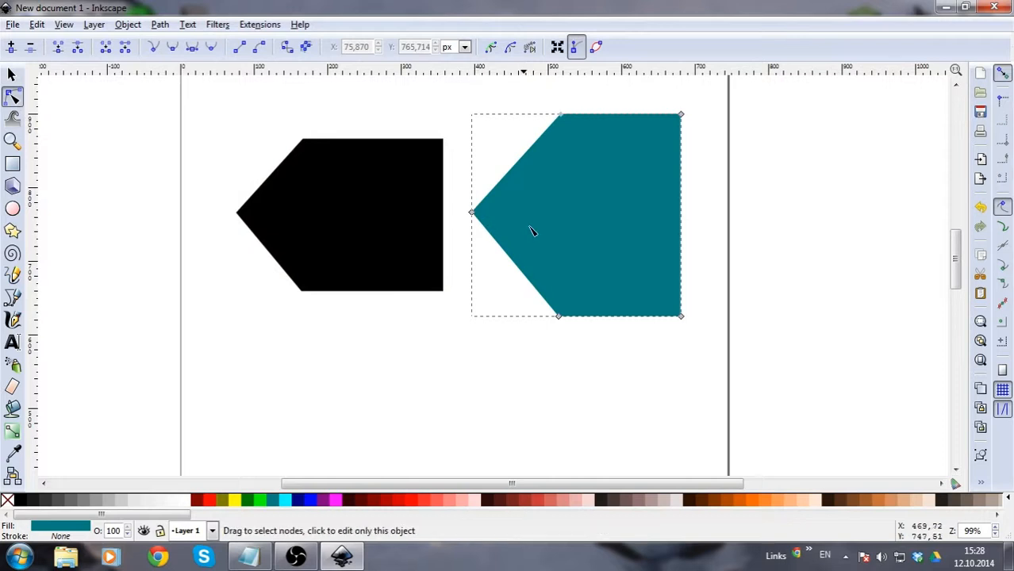
pyautogui.moveTo(607, 354); pyautogui.dragTo(391, 417)
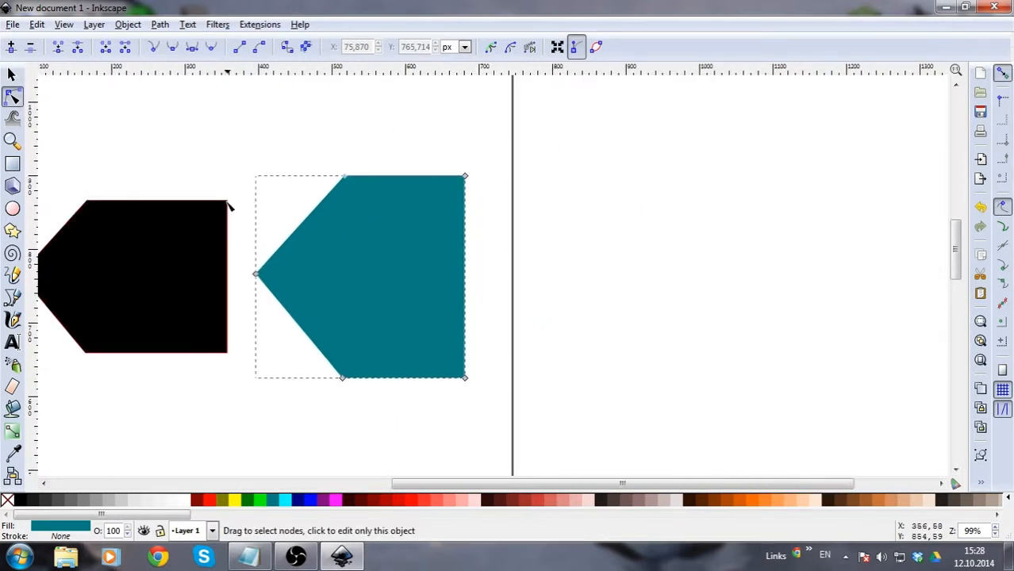
pyautogui.scroll(2, 254, 266)
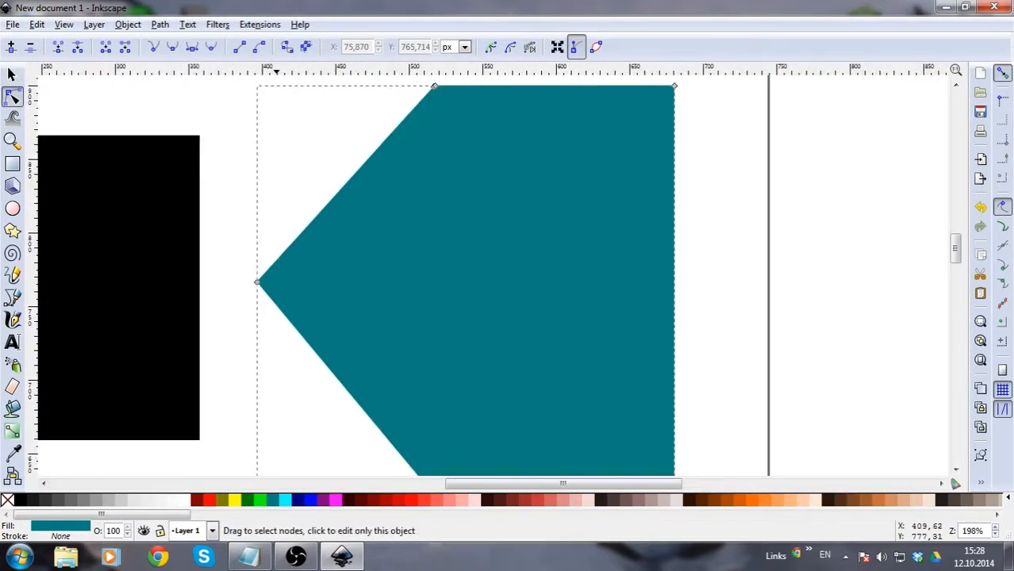
pyautogui.scroll(-2, 270, 264)
pyautogui.moveTo(267, 343); pyautogui.dragTo(297, 313)
pyautogui.click(297, 380)
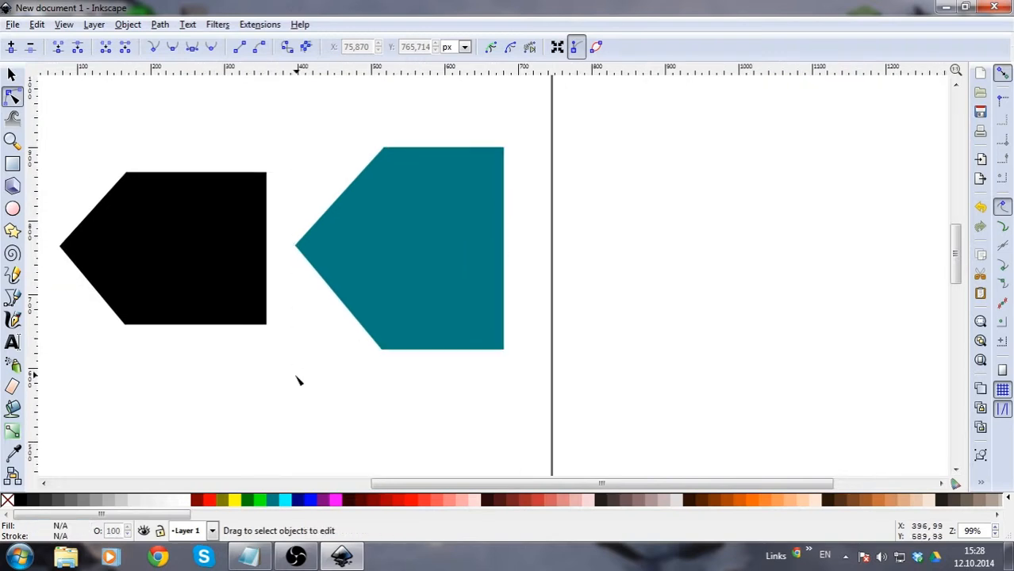
# Try a Dynamic Offset on the teal shape, enlarging it with the offset handle, and undo the offset.
pyautogui.click(365, 280)
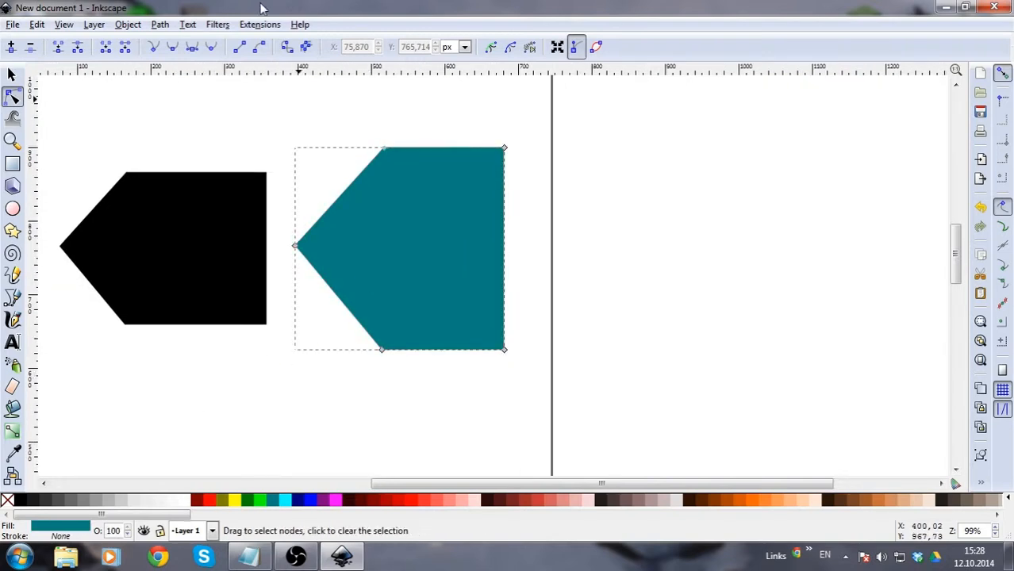
pyautogui.click(168, 25)
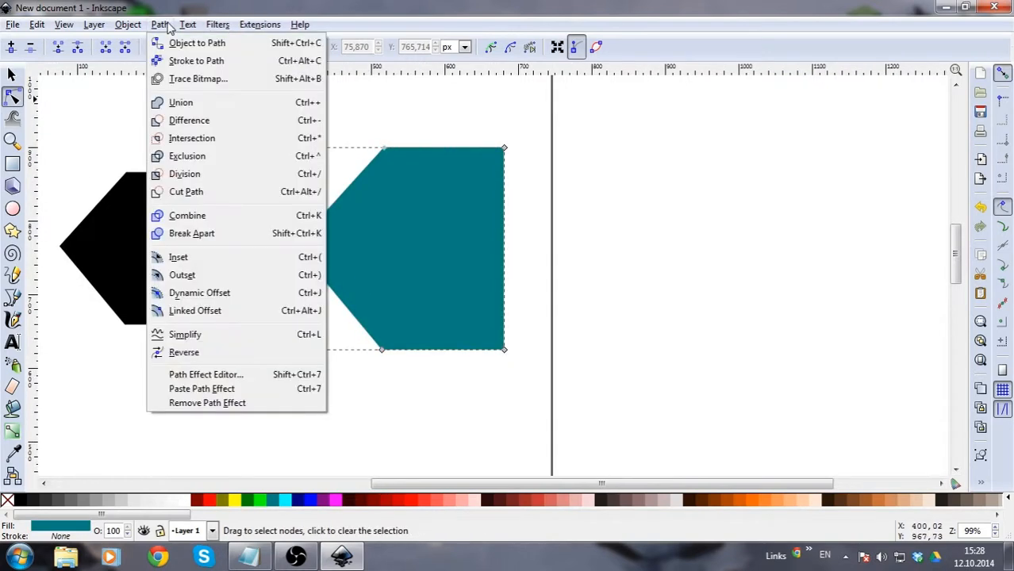
pyautogui.click(226, 300)
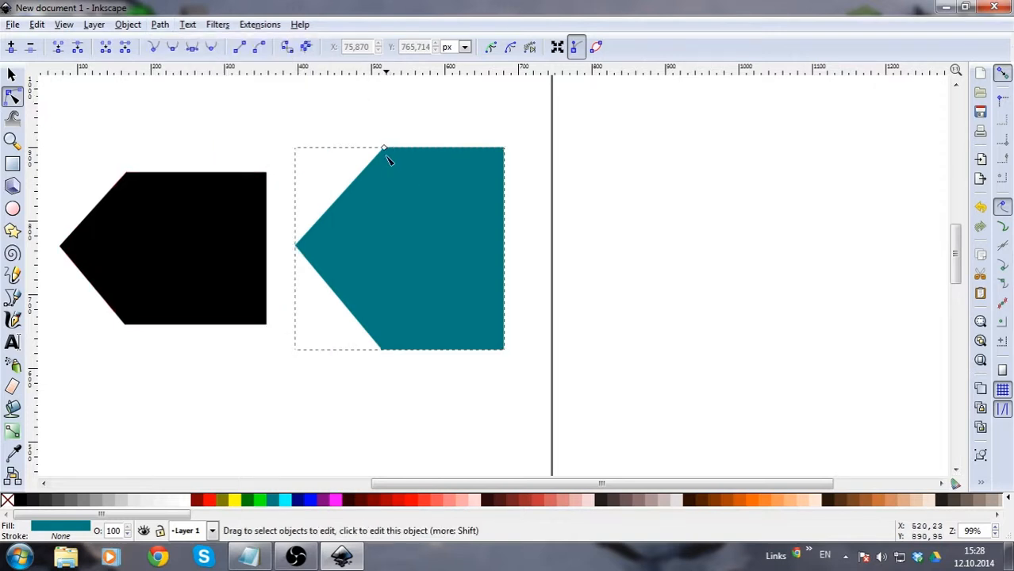
pyautogui.moveTo(384, 151); pyautogui.dragTo(293, 154)
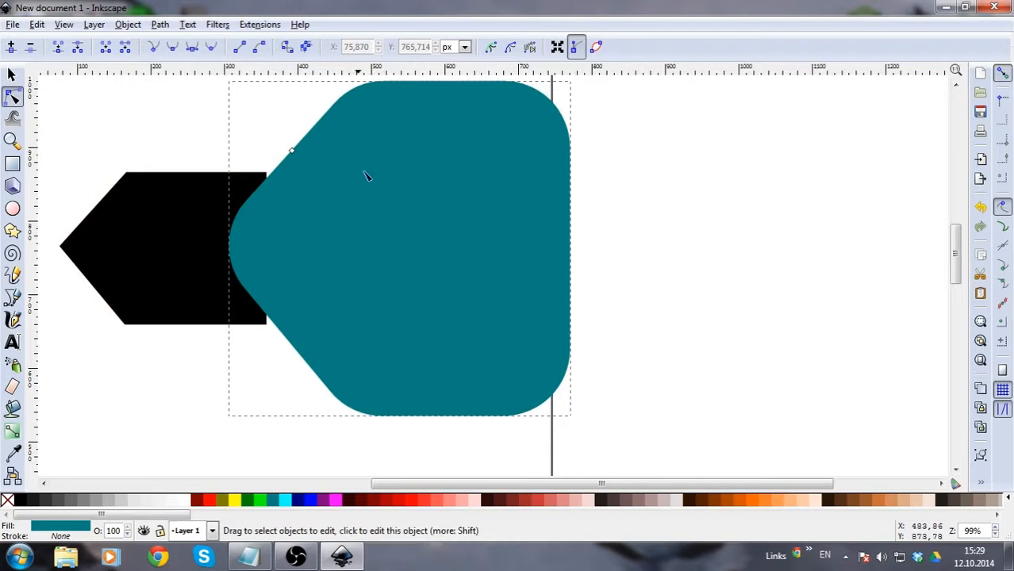
pyautogui.moveTo(295, 152); pyautogui.dragTo(377, 117)
pyautogui.hotkey('ctrl', 'z')
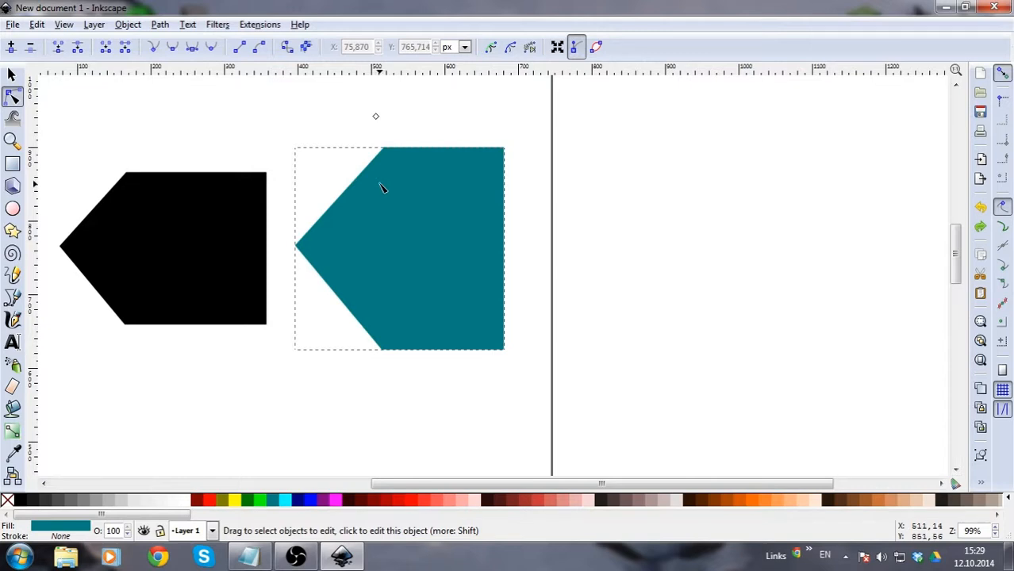
pyautogui.press('Escape')
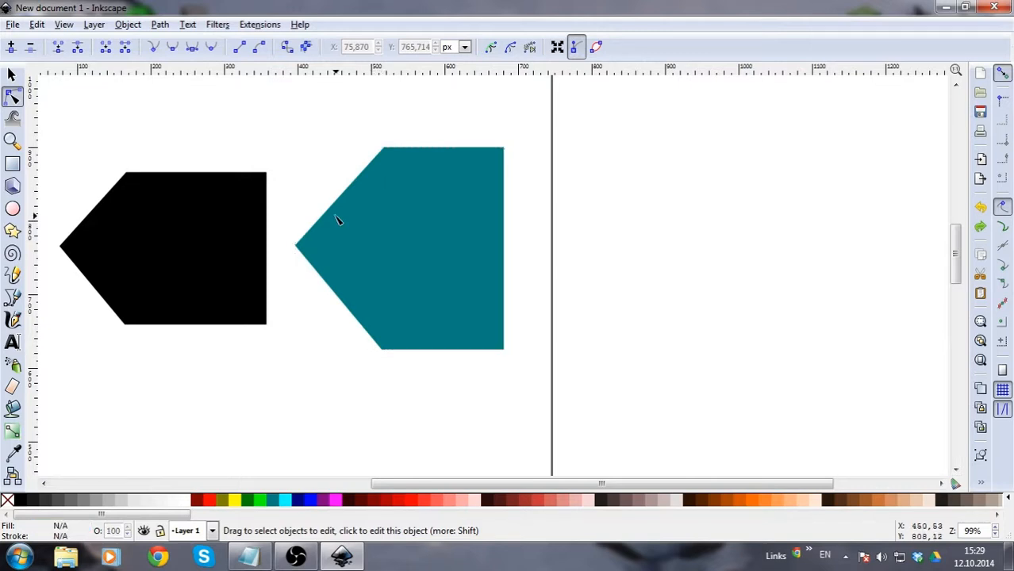
# Move the black shape over the teal one to about X 345 px, Y 655 px, and raise it to the top.
pyautogui.click(161, 25)
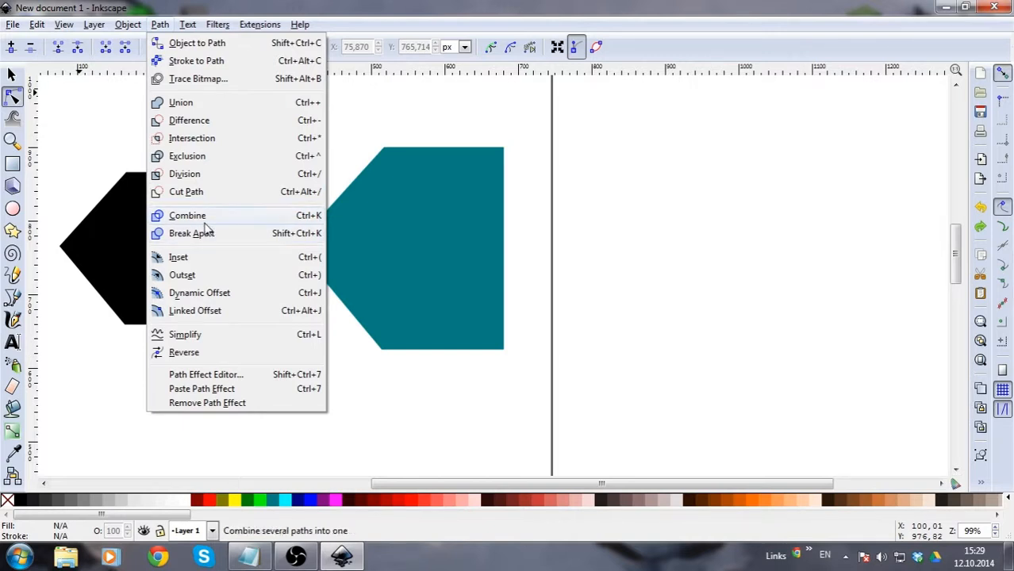
pyautogui.click(561, 232)
pyautogui.click(204, 304)
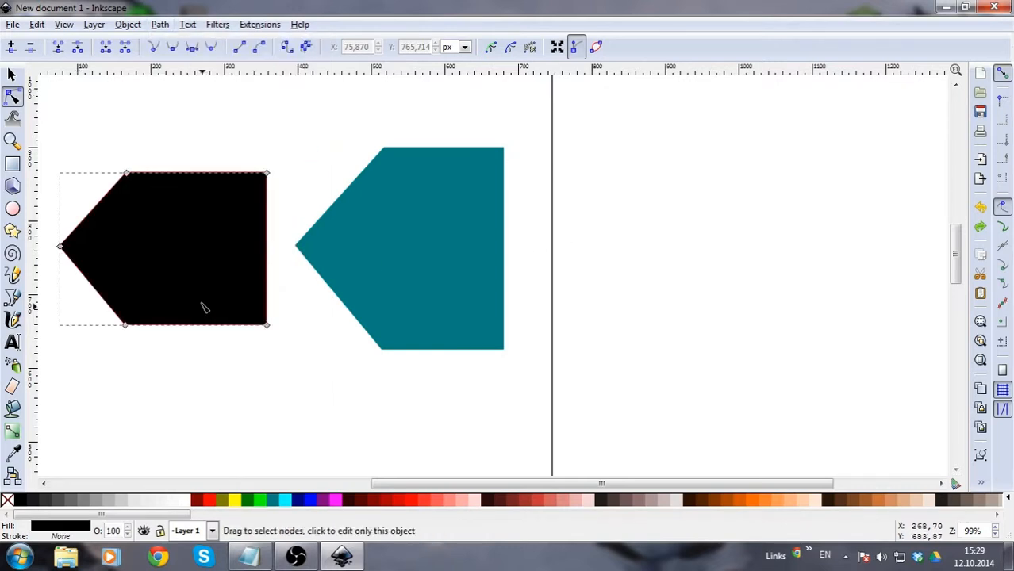
pyautogui.moveTo(154, 253); pyautogui.dragTo(346, 254)
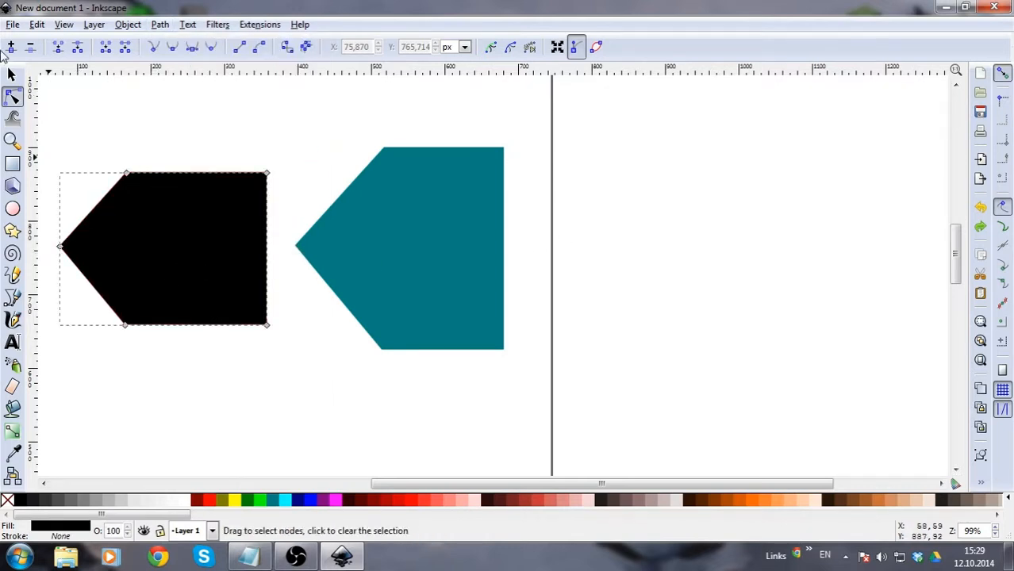
pyautogui.click(12, 74)
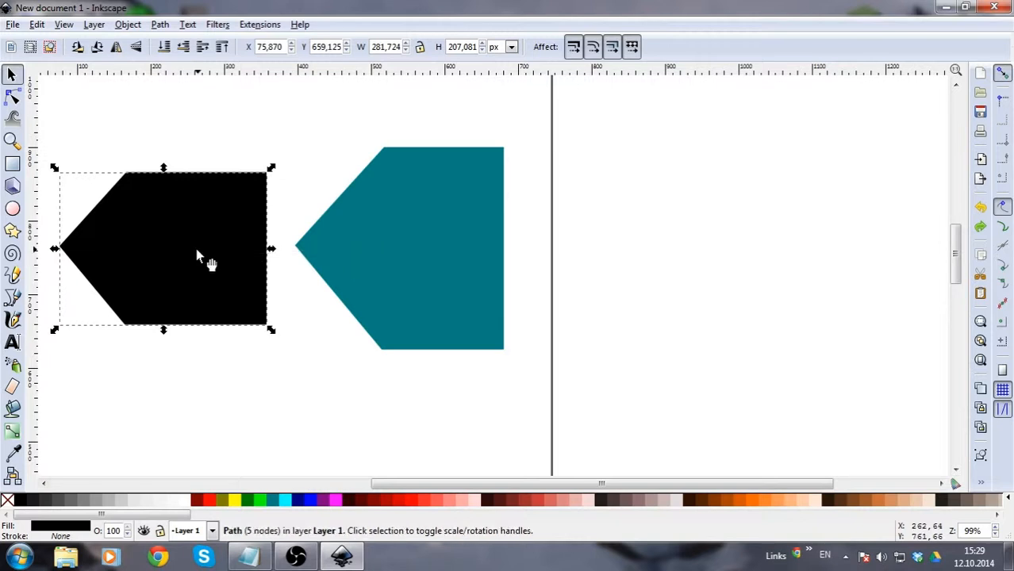
pyautogui.moveTo(197, 249); pyautogui.dragTo(396, 252)
pyautogui.click(222, 46)
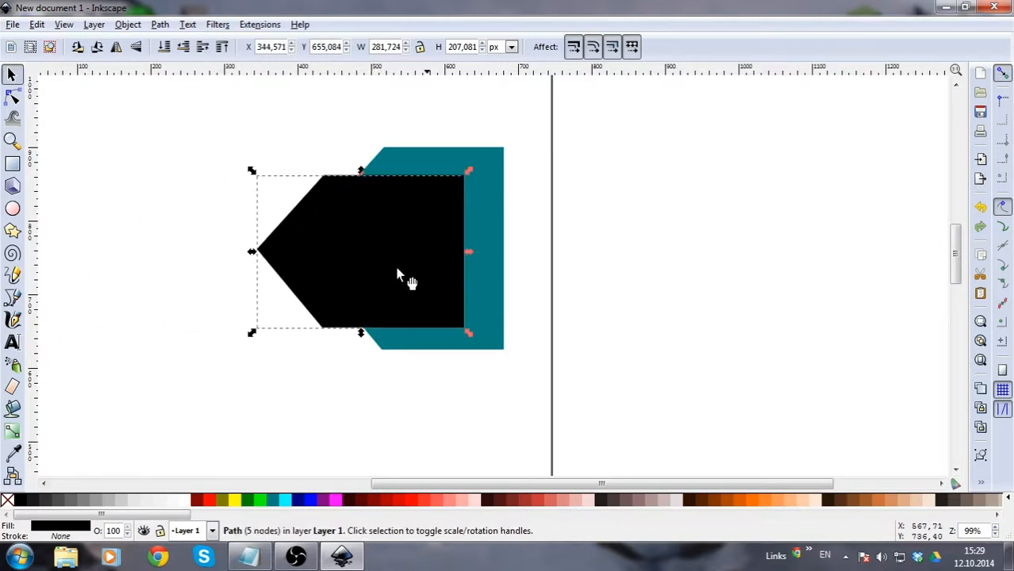
# Stretch the black shape symmetrically to about 492 px wide and subtract it from the teal shape with Difference.
pyautogui.moveTo(468, 255); pyautogui.dragTo(542, 252)
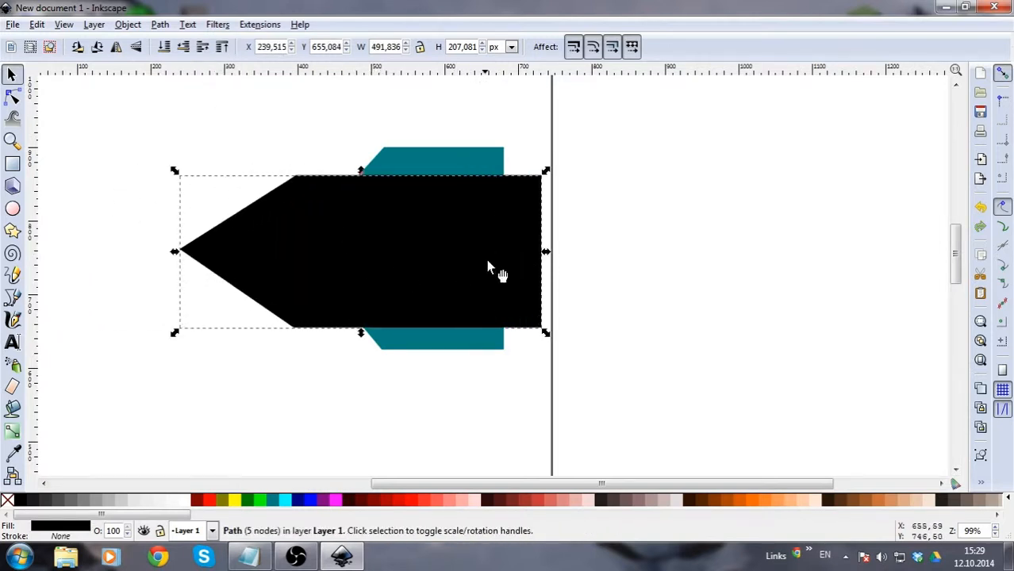
pyautogui.keyDown('shift'); pyautogui.click(441, 150); pyautogui.keyUp('shift')
pyautogui.click(160, 23)
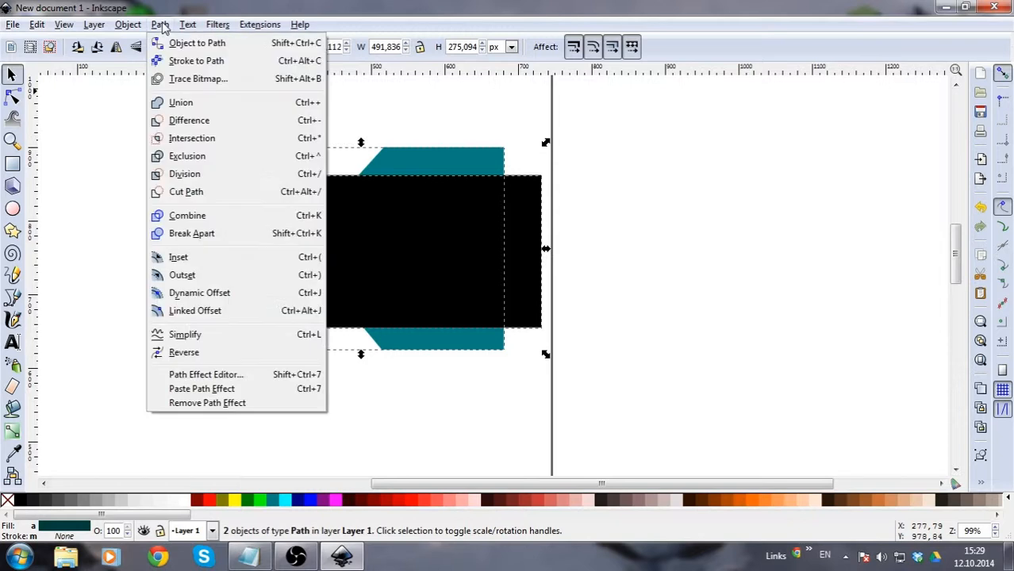
pyautogui.click(190, 120)
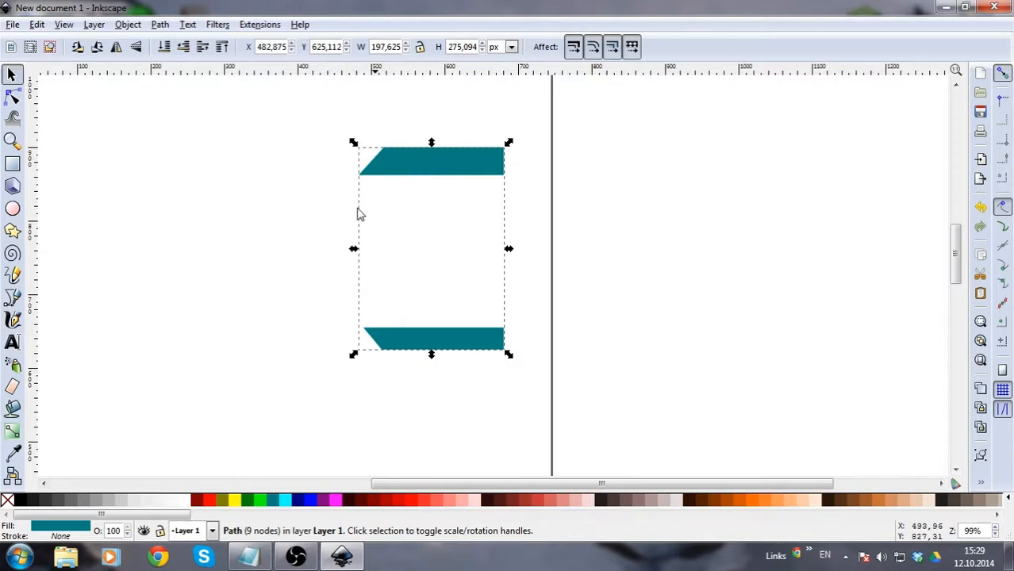
# Move the two-strip teal path to about X 250 px, Y 623 px and break it apart into separate paths.
pyautogui.moveTo(409, 165); pyautogui.dragTo(284, 155)
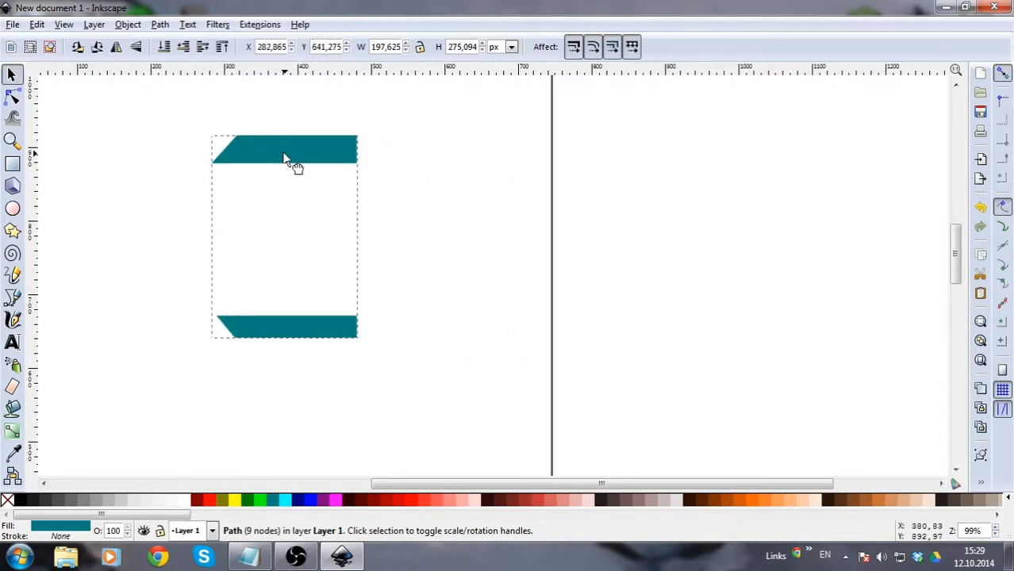
pyautogui.click(324, 290)
pyautogui.moveTo(306, 335); pyautogui.dragTo(286, 345)
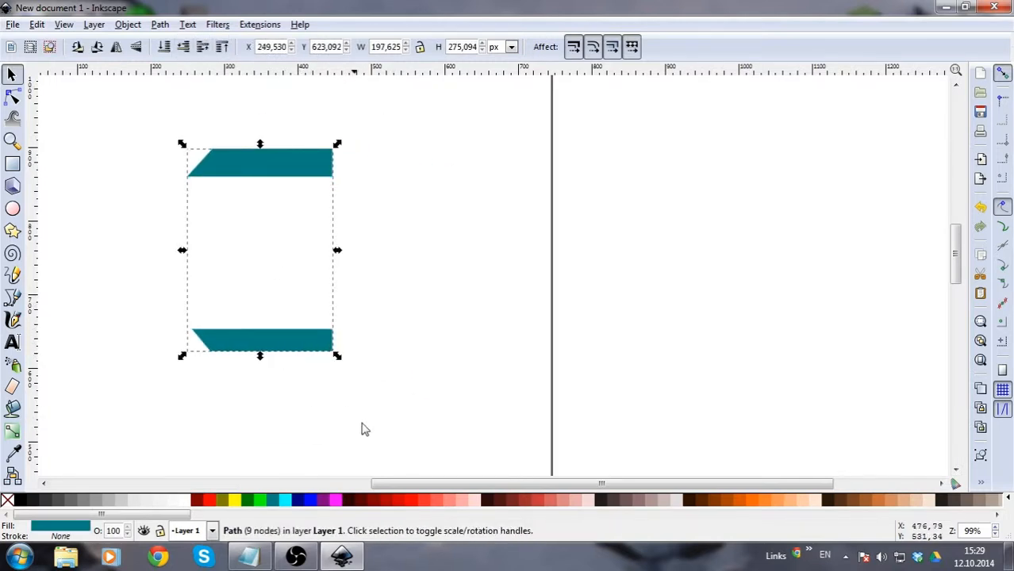
pyautogui.click(161, 25)
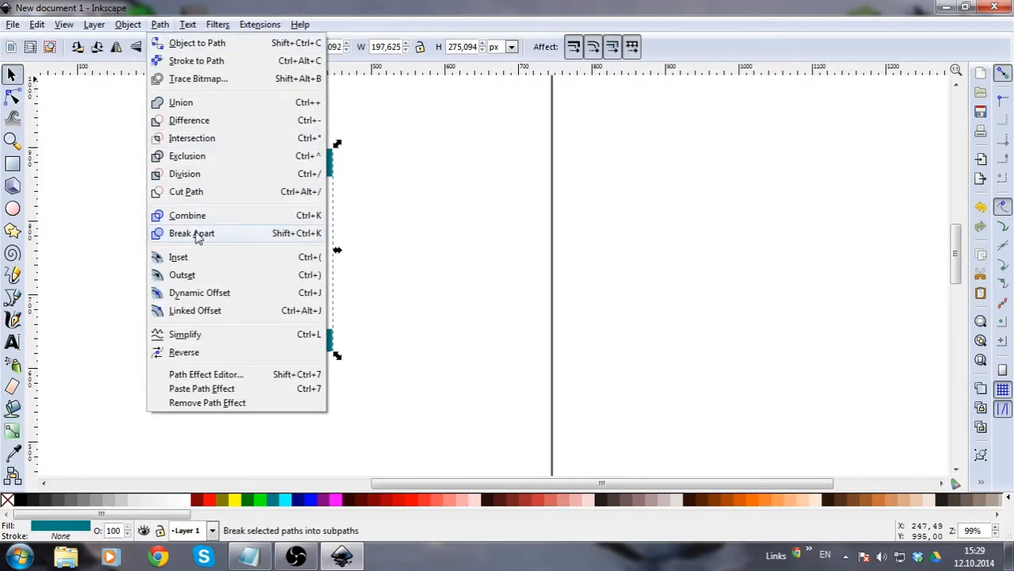
pyautogui.click(234, 241)
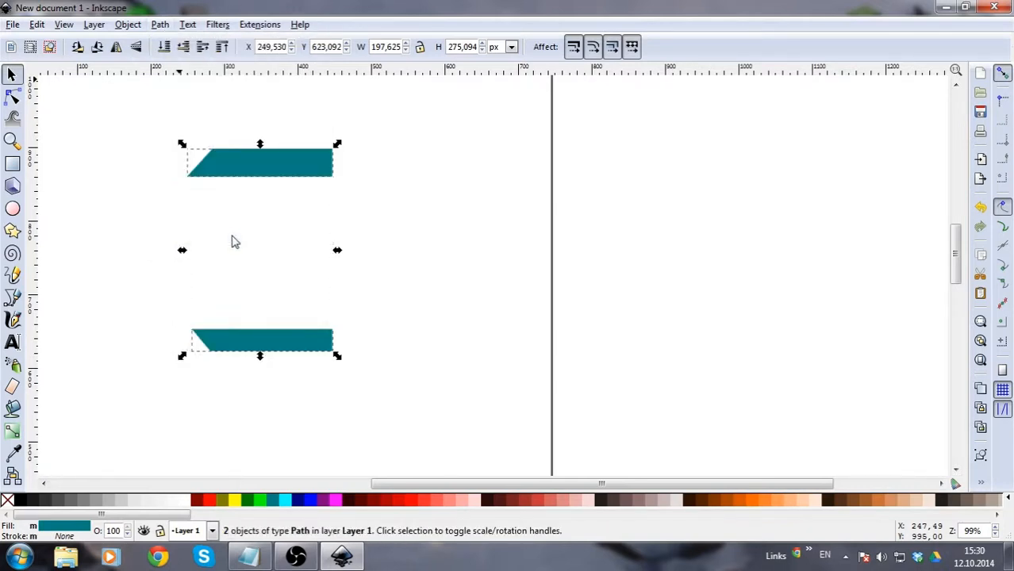
# Try moving the lower teal strip on its own, up towards the other strip, and undo the move.
pyautogui.click(377, 251)
pyautogui.click(287, 350)
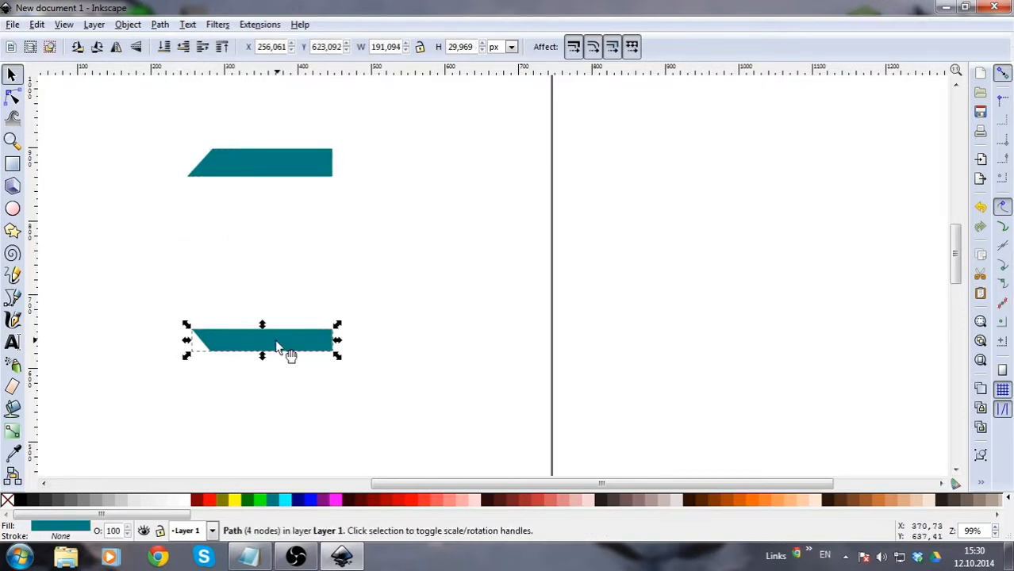
pyautogui.moveTo(288, 349); pyautogui.dragTo(302, 303)
pyautogui.click(408, 273)
pyautogui.hotkey('ctrl', 'z')
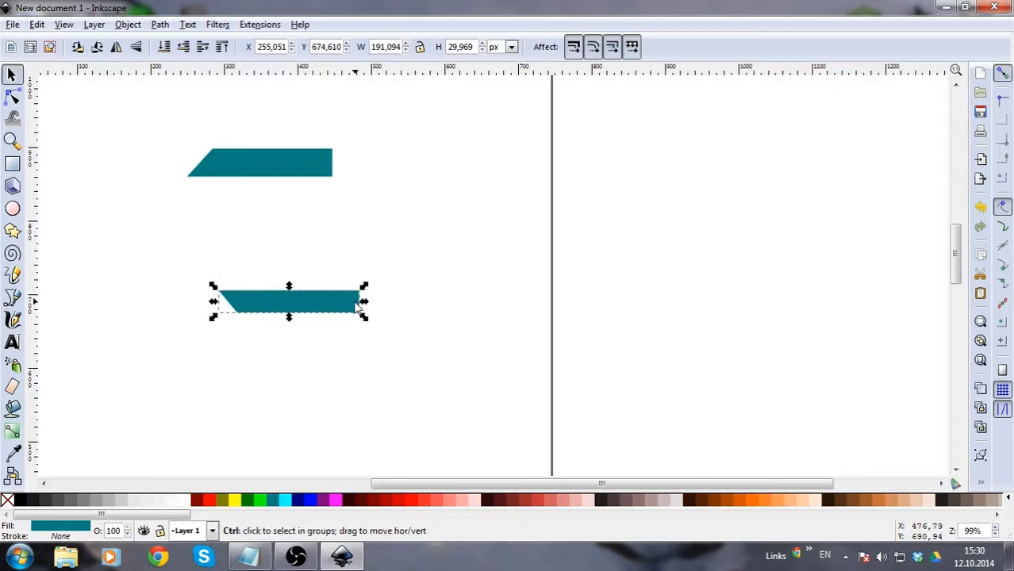
pyautogui.hotkey('ctrl', 'shift', 'z')
# Select both teal strips and merge them into one path with Union.
pyautogui.click(392, 190)
pyautogui.moveTo(381, 129); pyautogui.dragTo(167, 407)
pyautogui.click(160, 25)
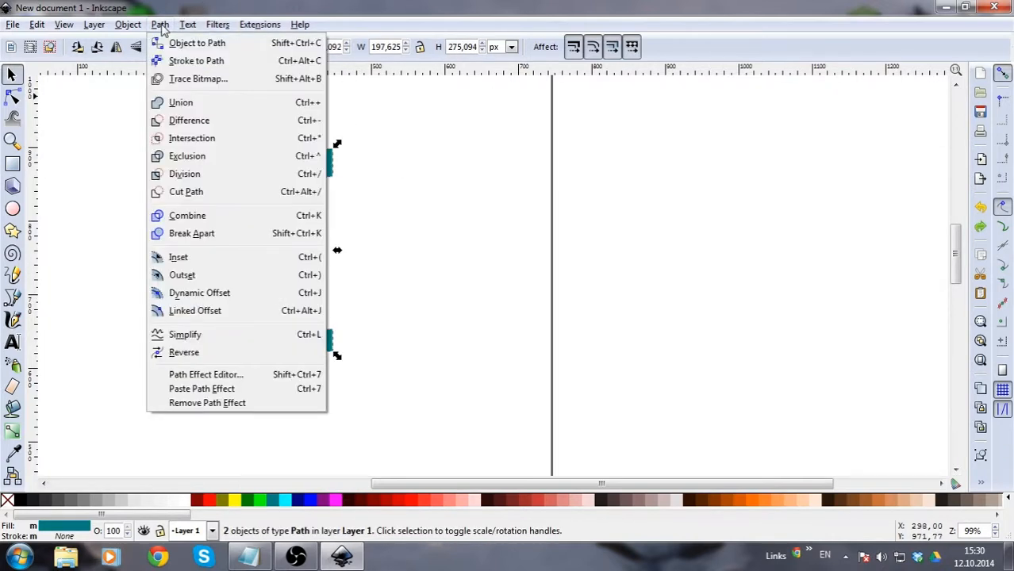
pyautogui.click(181, 103)
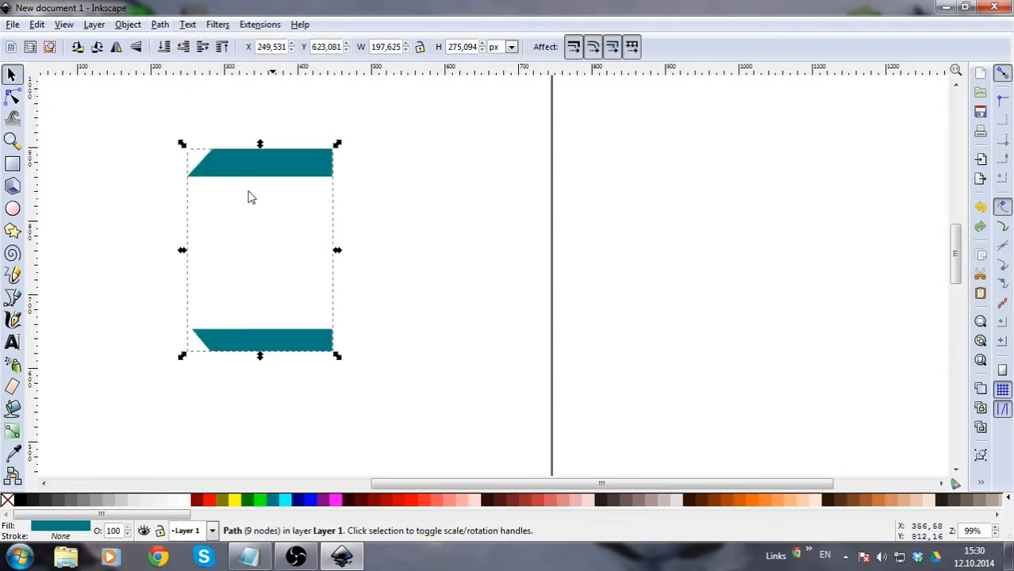
# Move the united teal path around as one object, placing it at about X 245 px, Y 616 px.
pyautogui.moveTo(268, 176); pyautogui.dragTo(222, 229)
pyautogui.click(257, 187)
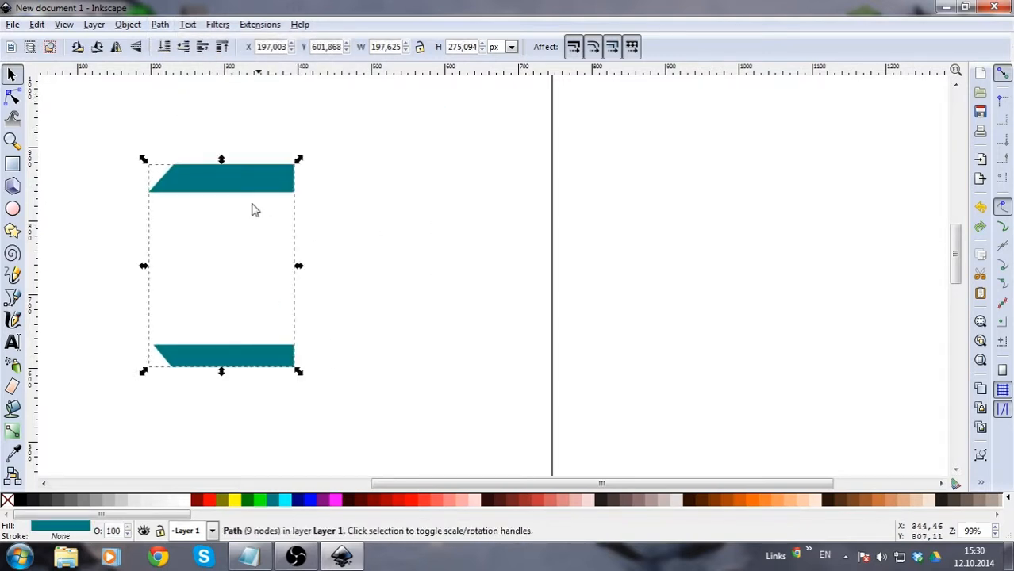
pyautogui.moveTo(240, 181); pyautogui.dragTo(275, 171)
# Try Combine on the teal path, break it apart, and combine the two strips back into a single path.
pyautogui.click(159, 25)
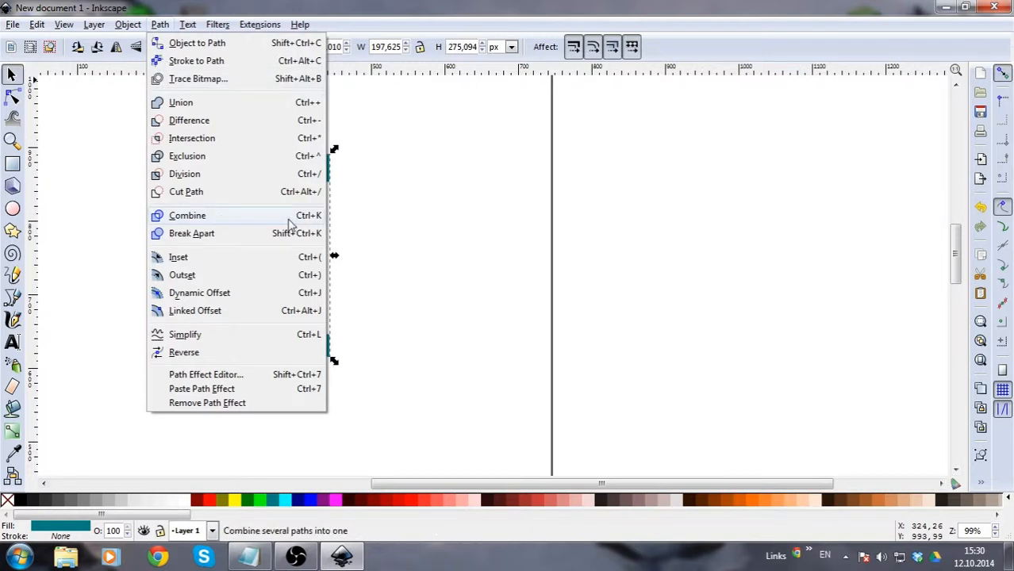
pyautogui.click(275, 217)
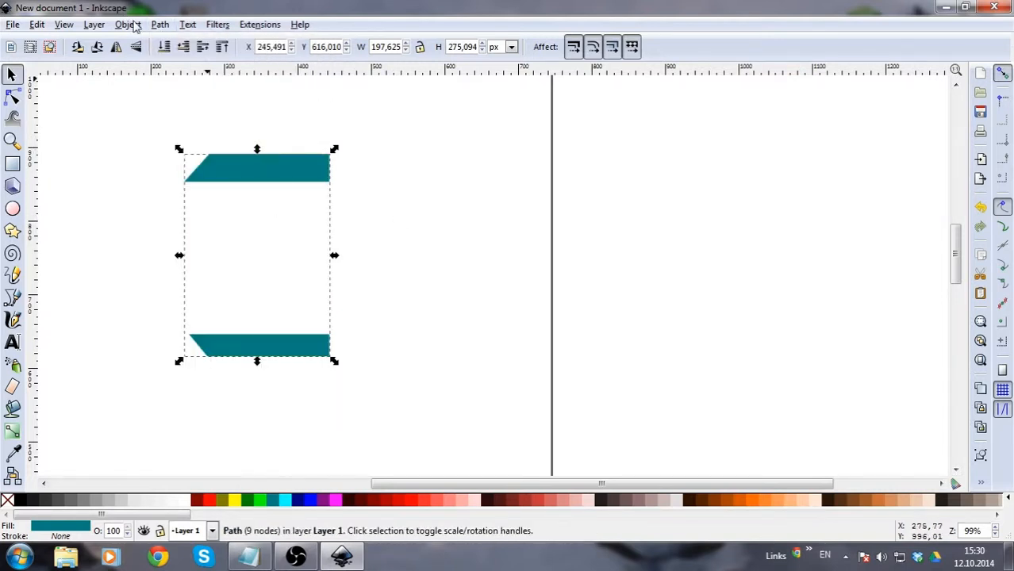
pyautogui.click(160, 24)
pyautogui.click(190, 231)
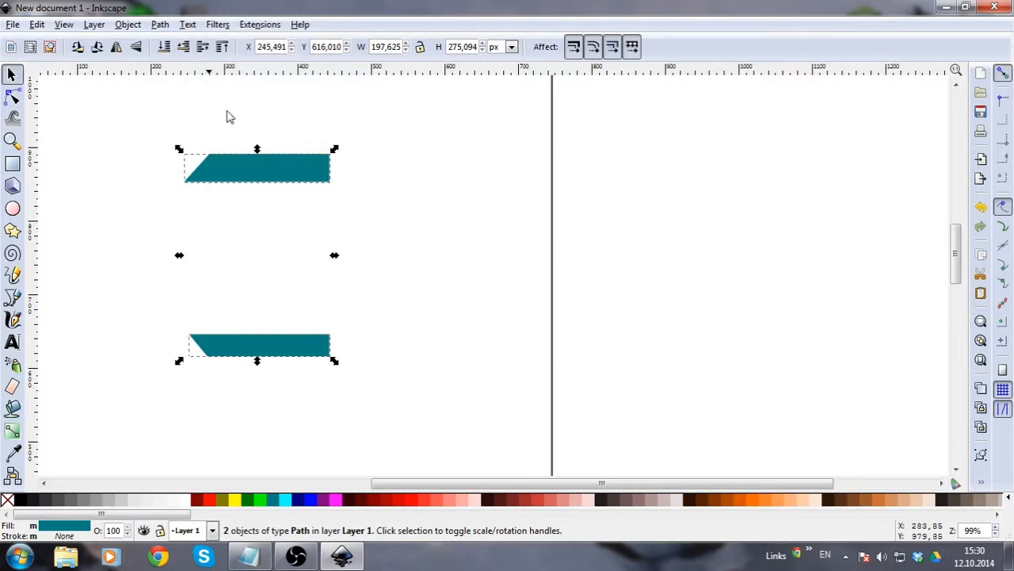
pyautogui.click(165, 26)
pyautogui.click(205, 218)
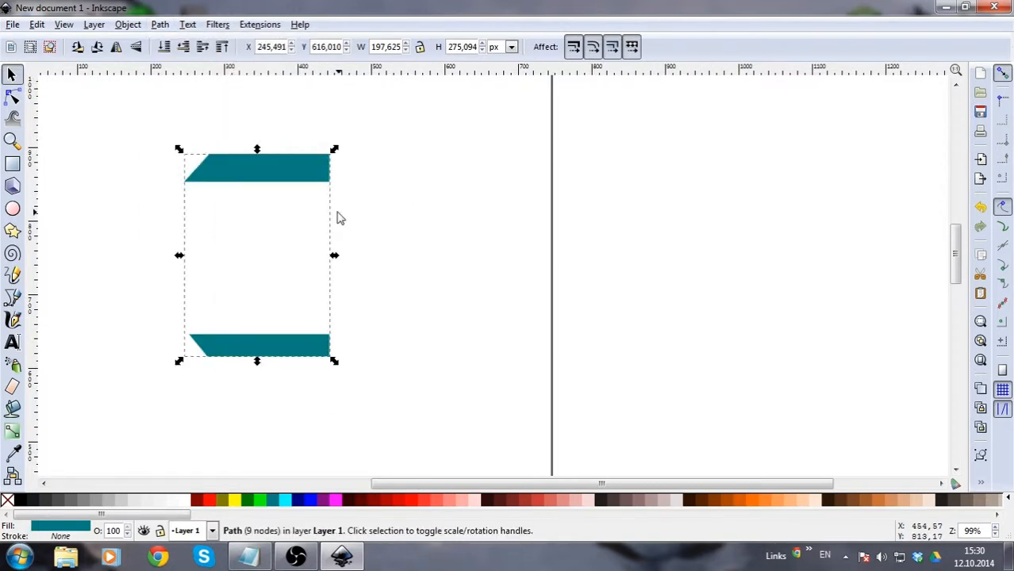
# Move the combined teal path to about X 251 px, Y 625 px and deselect it.
pyautogui.moveTo(272, 177)
pyautogui.mouseDown()
pyautogui.moveTo(380, 183)
pyautogui.moveTo(288, 188)
pyautogui.moveTo(365, 159)
pyautogui.moveTo(303, 187)
pyautogui.moveTo(344, 188)
pyautogui.moveTo(254, 167)
pyautogui.moveTo(270, 175)
pyautogui.mouseUp()
pyautogui.click(353, 272)
pyautogui.click(297, 186)
pyautogui.rightClick(269, 170)
pyautogui.click(437, 176)
pyautogui.click(456, 200)
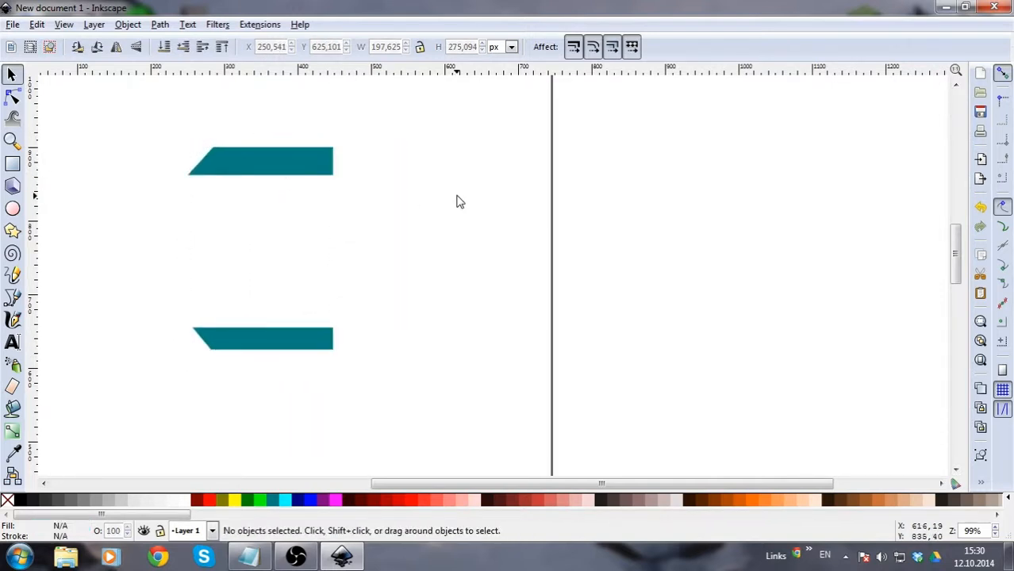